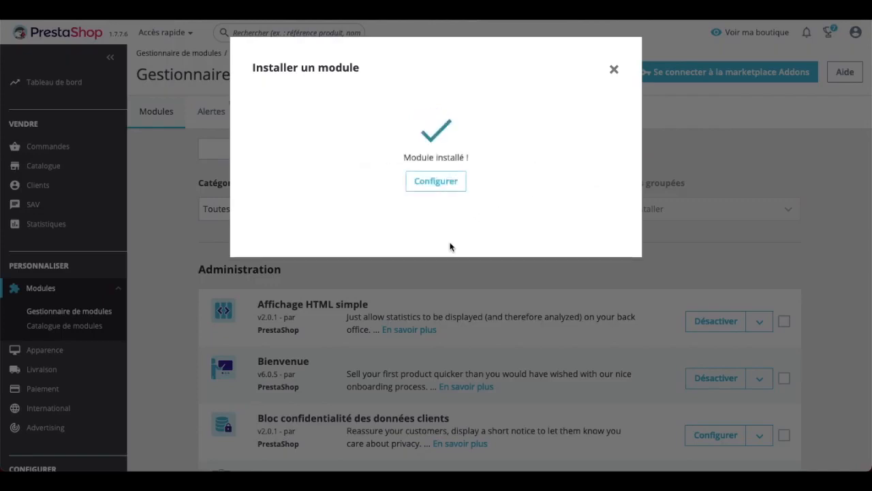
Open the Delivengo module configuration and scroll through its numbered setup steps.
{"action": "left_click", "coordinate": [435, 189]}
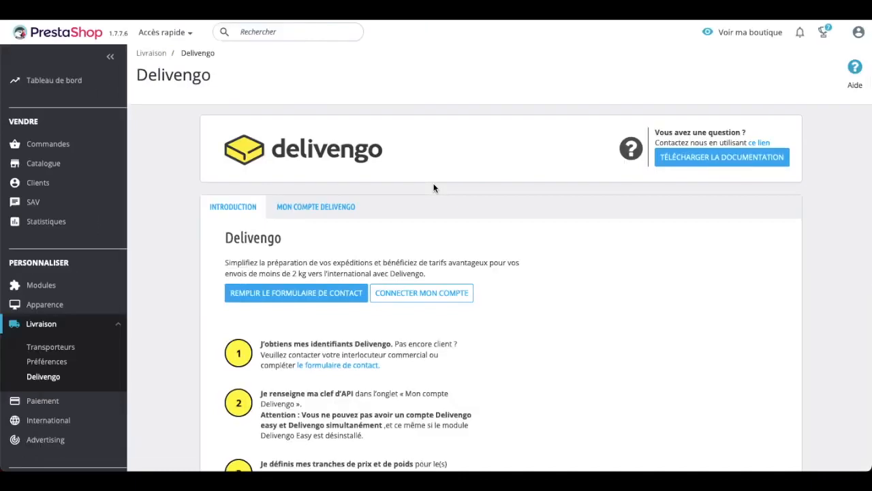
{"action": "scroll", "coordinate": [435, 189], "scroll_direction": "down", "scroll_amount": 3}
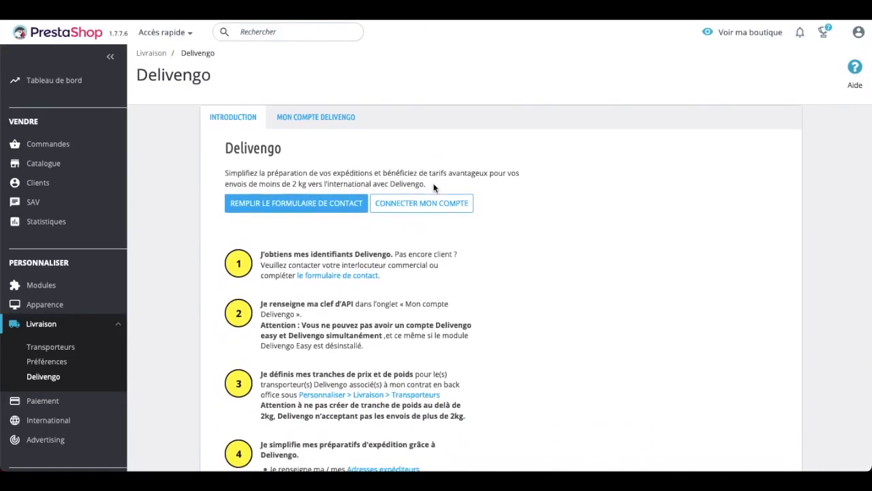
Paste the account's API key into the Delivengo connection form, validate it, and decline saving it.
{"action": "left_click", "coordinate": [399, 206]}
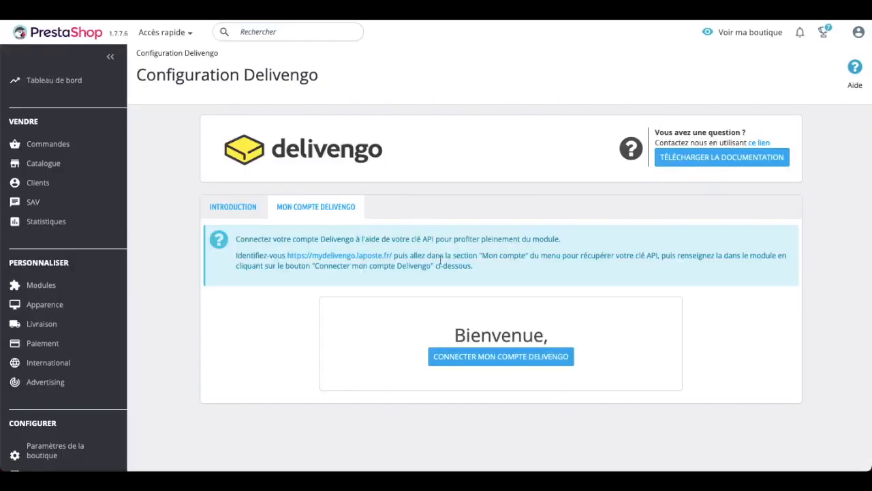
{"action": "left_click", "coordinate": [488, 355]}
{"action": "left_click_drag", "start_coordinate": [377, 193], "coordinate": [325, 189]}
{"action": "key", "text": "ctrl+v"}
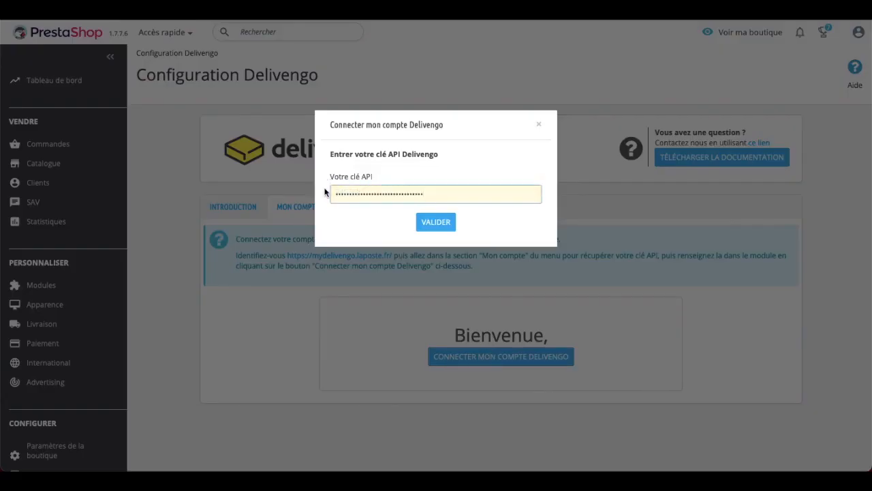
{"action": "left_click", "coordinate": [434, 230]}
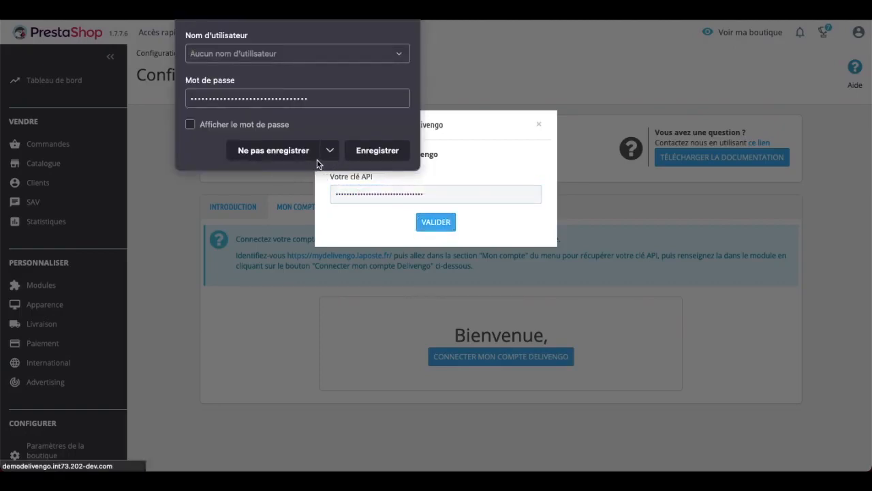
{"action": "left_click", "coordinate": [301, 155]}
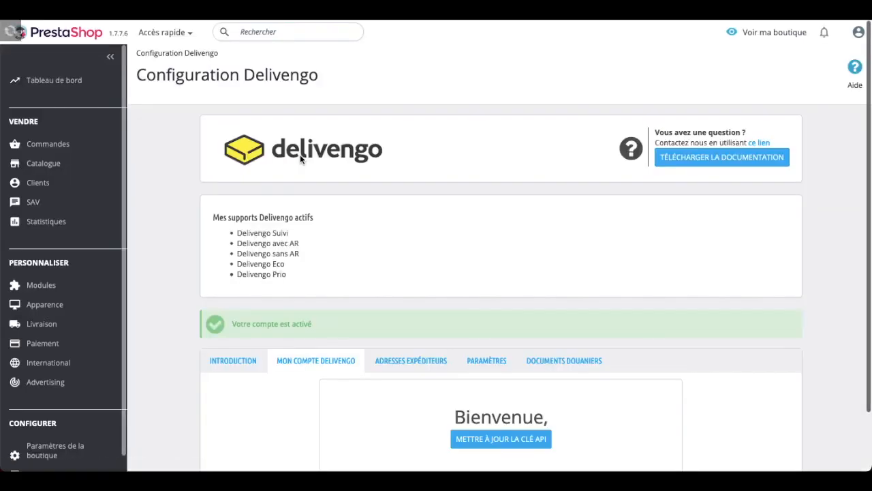
{"action": "scroll", "coordinate": [429, 205], "scroll_direction": "down", "scroll_amount": 2}
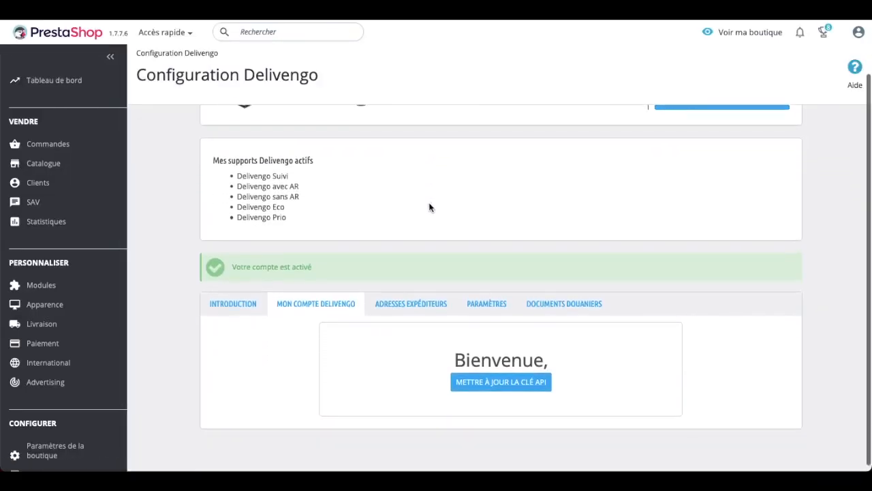
{"action": "left_click_drag", "start_coordinate": [322, 265], "coordinate": [227, 261]}
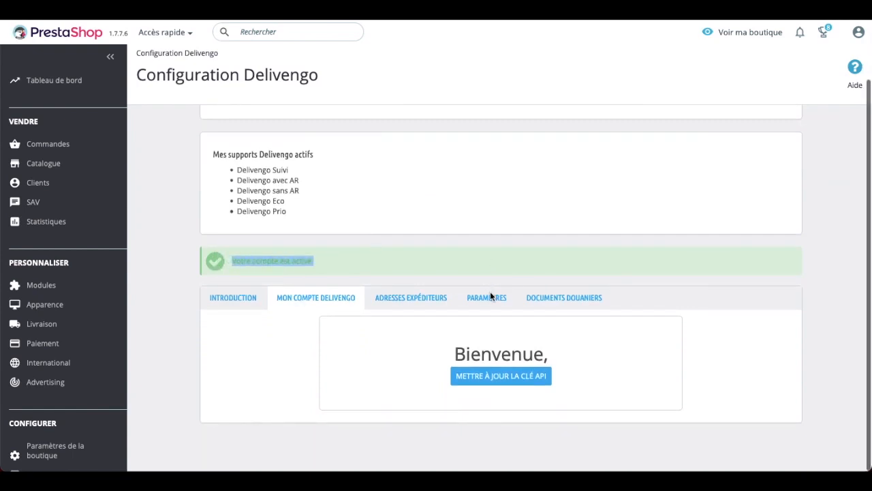
{"action": "left_click", "coordinate": [334, 227]}
{"action": "left_click_drag", "start_coordinate": [317, 224], "coordinate": [209, 154]}
{"action": "left_click", "coordinate": [205, 152]}
{"action": "left_click_drag", "start_coordinate": [300, 216], "coordinate": [219, 142]}
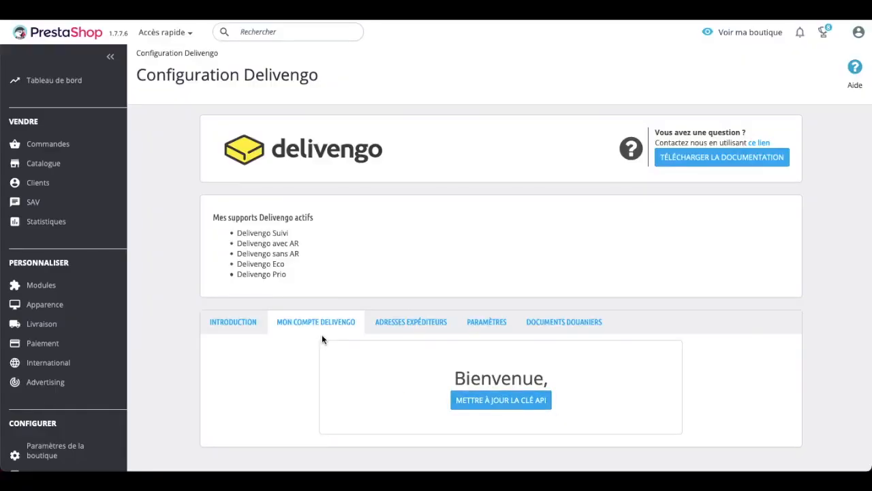
{"action": "mouse_move", "coordinate": [71, 326]}
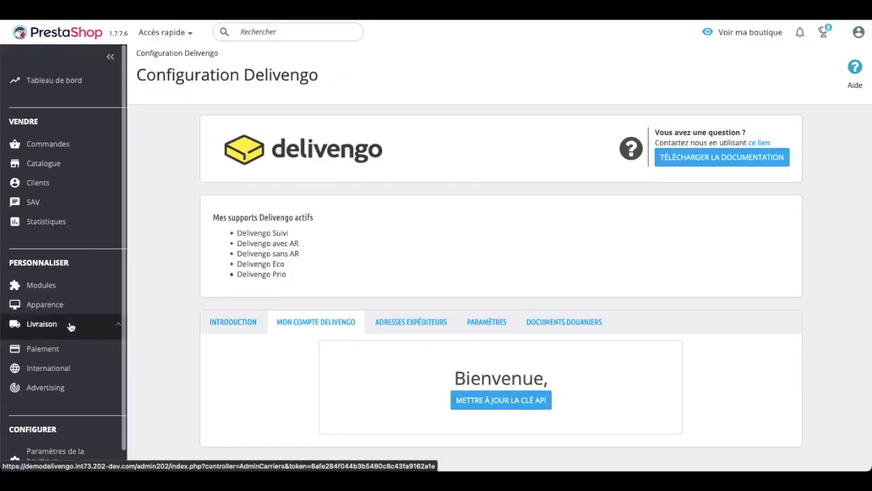
Open Livraison > Transporteurs to list the five Delivengo carriers.
{"action": "left_click", "coordinate": [51, 347]}
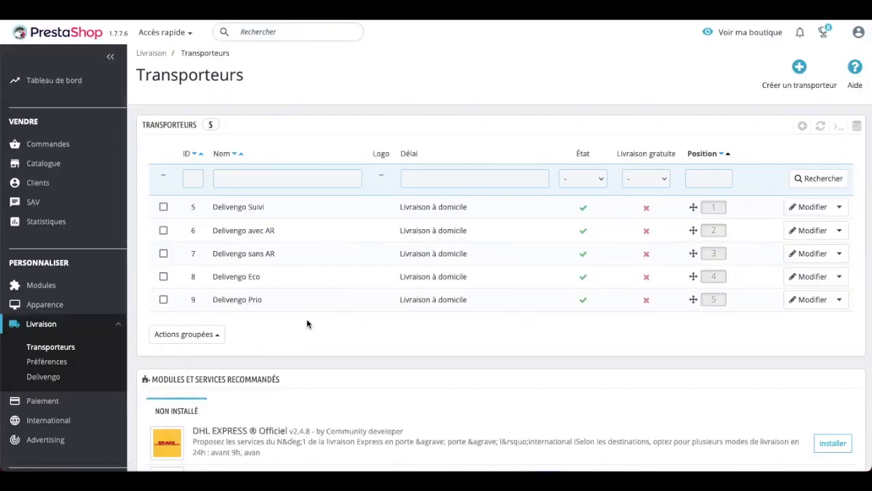
Open the Delivengo Suivi carrier and select its La Poste tracking URL.
{"action": "left_click", "coordinate": [330, 211]}
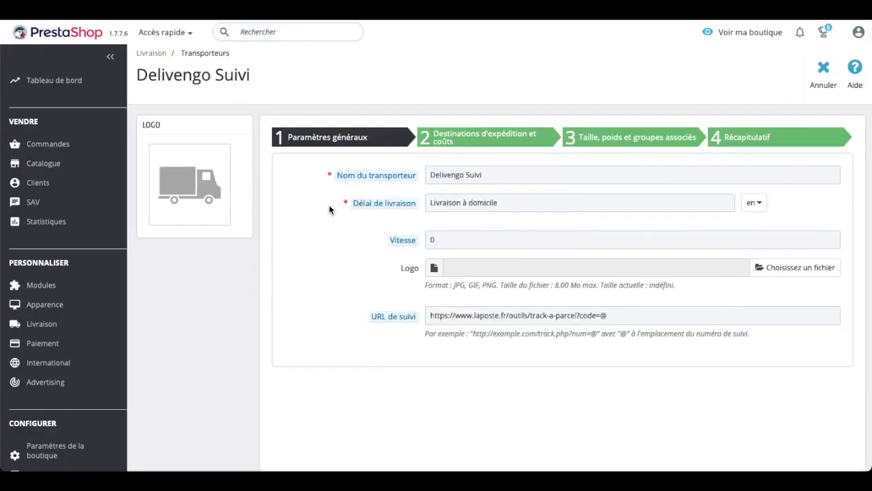
{"action": "left_click", "coordinate": [652, 313]}
{"action": "triple_click", "coordinate": [592, 309]}
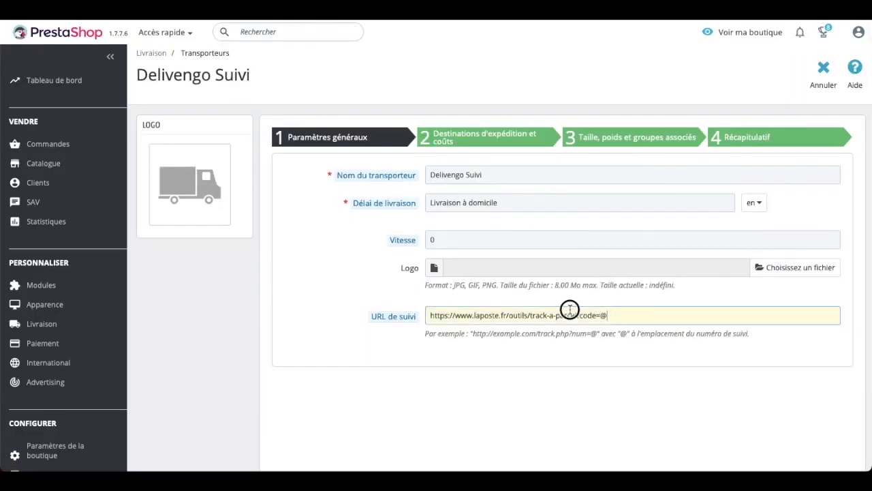
{"action": "left_click", "coordinate": [516, 145]}
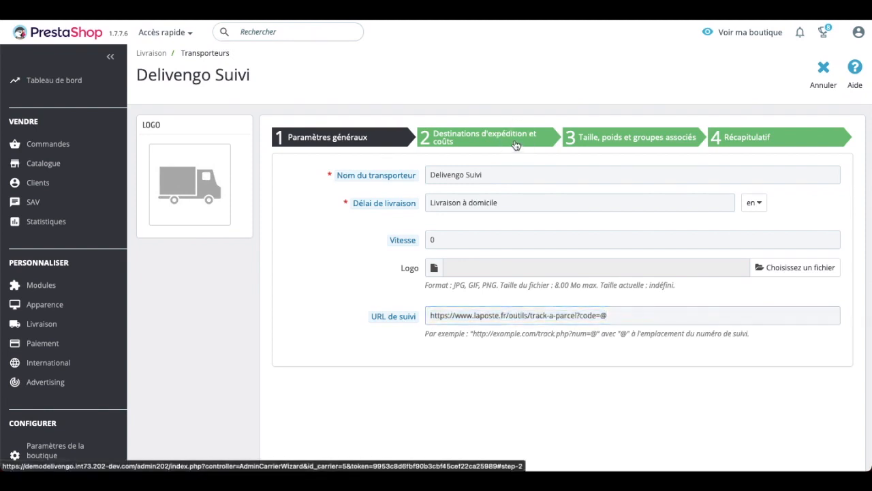
Check the 0.005–2 kg weight range applied to every zone at 0 €.
{"action": "scroll", "coordinate": [616, 246], "scroll_direction": "down", "scroll_amount": 3}
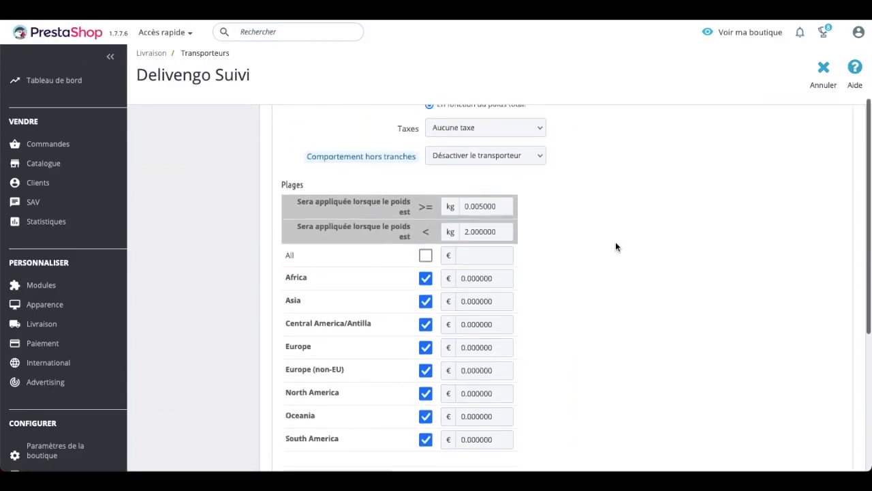
{"action": "left_click_drag", "start_coordinate": [504, 231], "coordinate": [461, 232]}
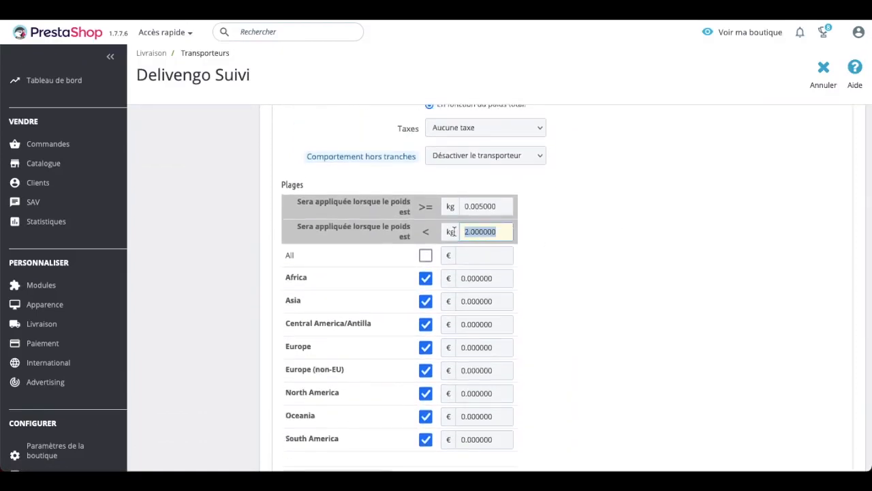
{"action": "left_click", "coordinate": [596, 236]}
{"action": "scroll", "coordinate": [597, 236], "scroll_direction": "up", "scroll_amount": 3}
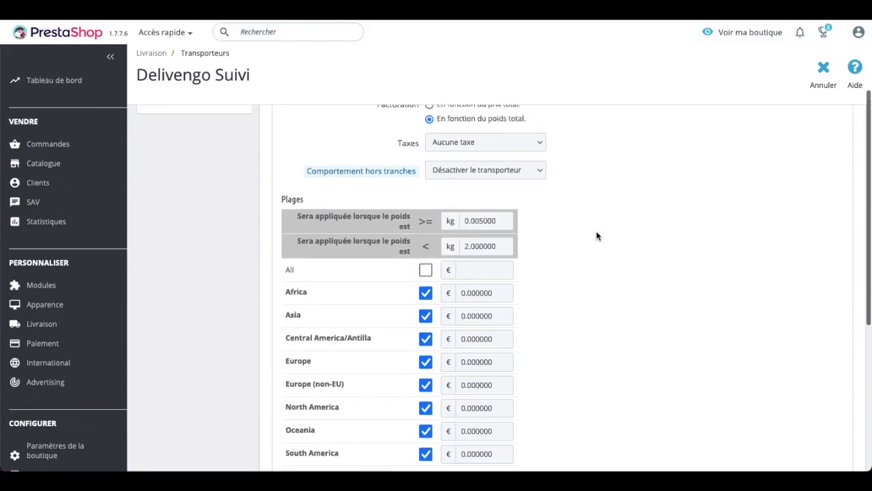
Show the size, weight and groups step and select the 2 kg maximum package weight.
{"action": "left_click", "coordinate": [605, 143]}
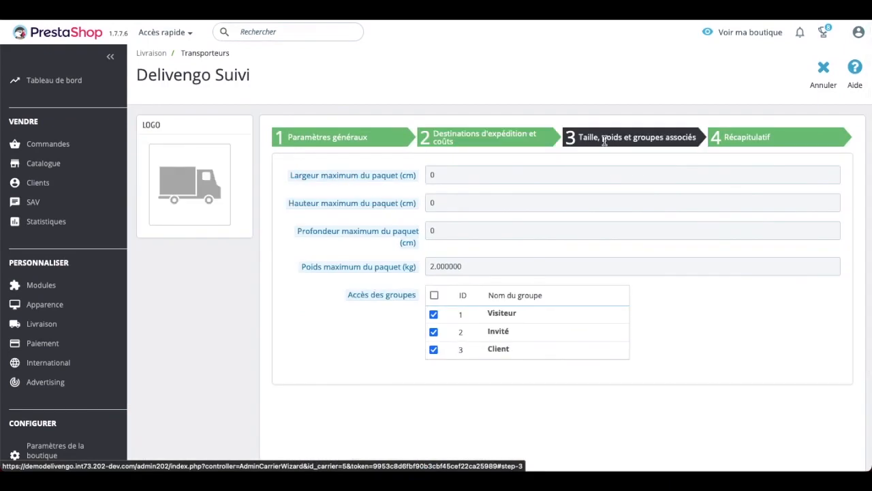
{"action": "left_click", "coordinate": [617, 264]}
{"action": "key", "text": "ctrl+a"}
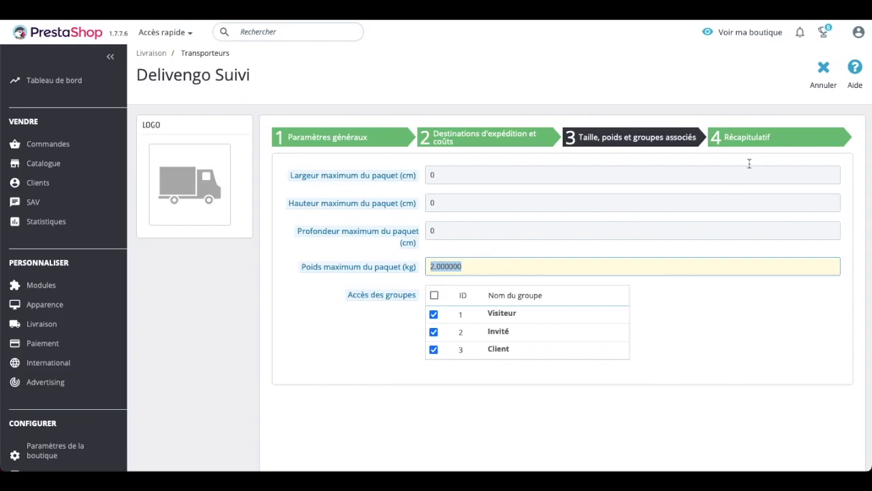
Save the Delivengo Suivi carrier from the wizard's summary step.
{"action": "left_click", "coordinate": [762, 138]}
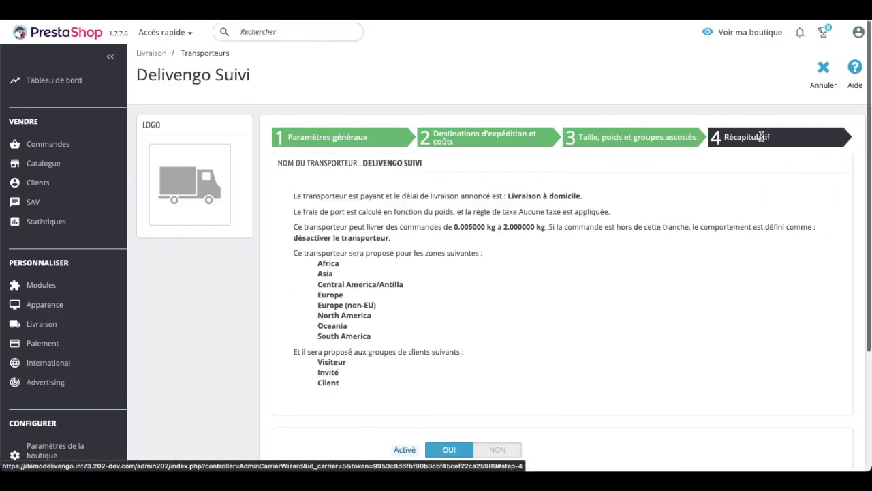
{"action": "scroll", "coordinate": [762, 136], "scroll_direction": "down", "scroll_amount": 3}
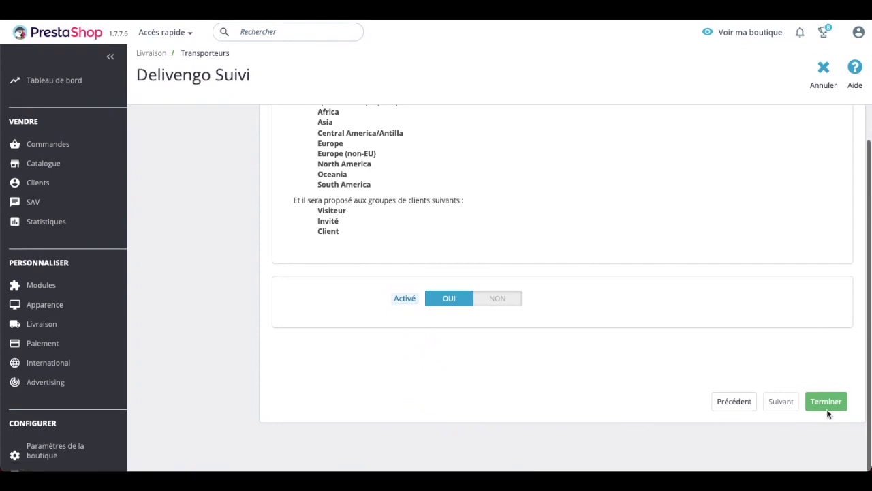
{"action": "left_click", "coordinate": [827, 402]}
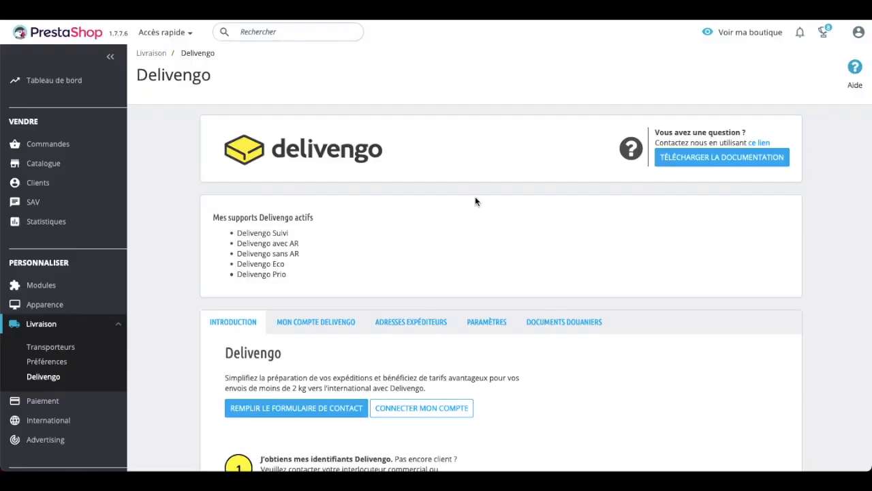
Bring up an empty new sender address form under Adresses expéditeurs.
{"action": "left_click", "coordinate": [421, 323]}
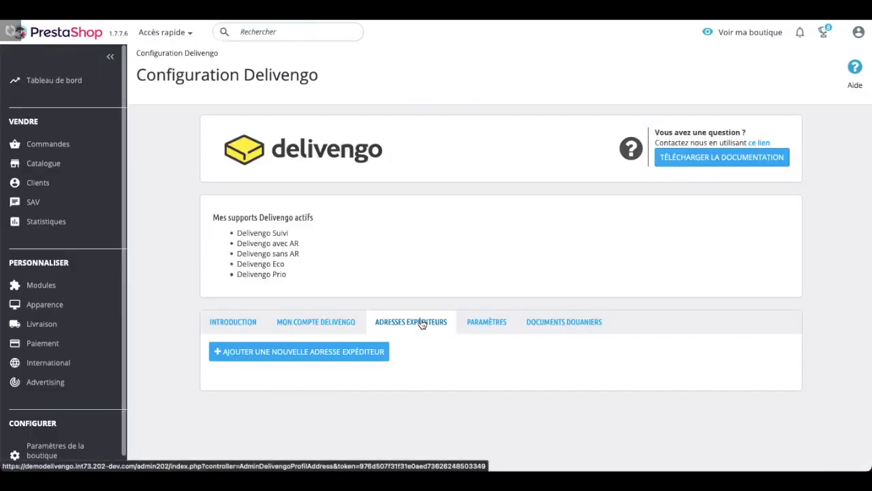
{"action": "left_click", "coordinate": [376, 356]}
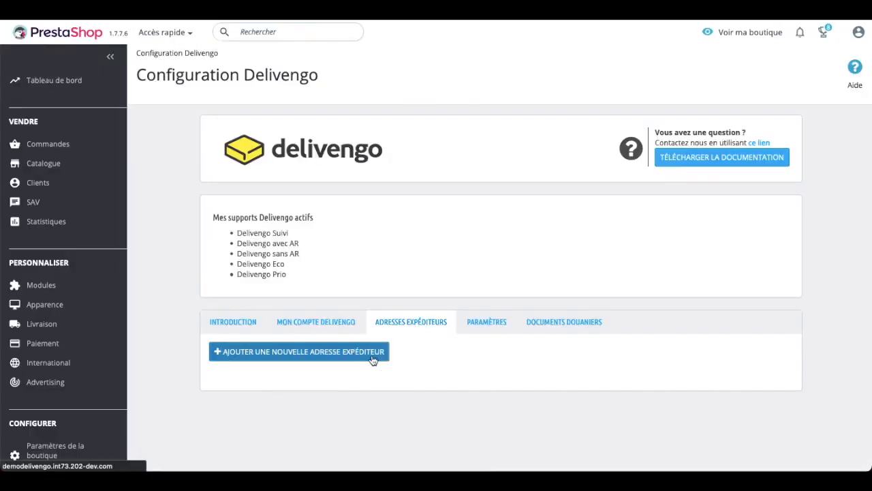
{"action": "scroll", "coordinate": [372, 359], "scroll_direction": "down", "scroll_amount": 5}
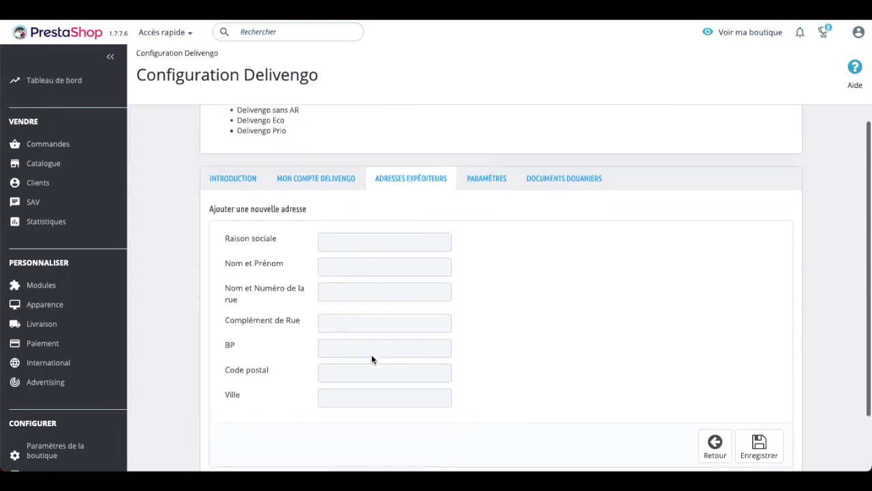
Enter company name 'Adresse Test', the contact's full name and the street address.
{"action": "left_click", "coordinate": [358, 229]}
{"action": "type", "text": "Adresse Test"}
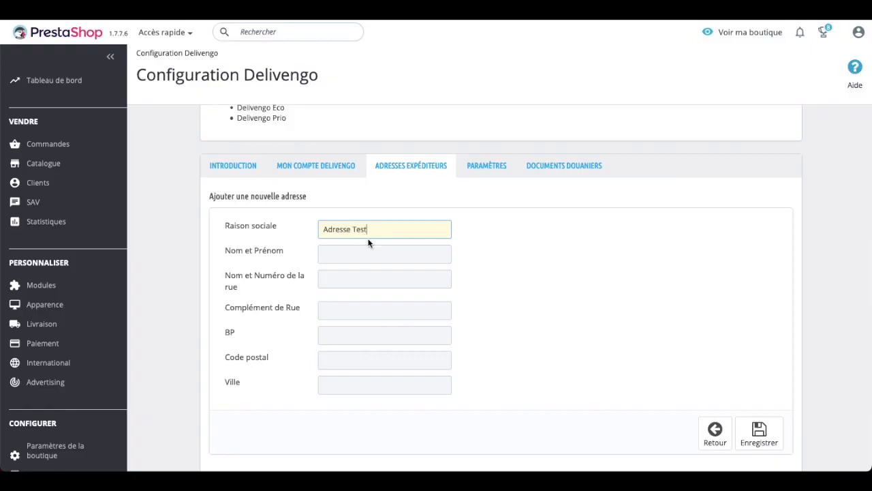
{"action": "left_click", "coordinate": [392, 252]}
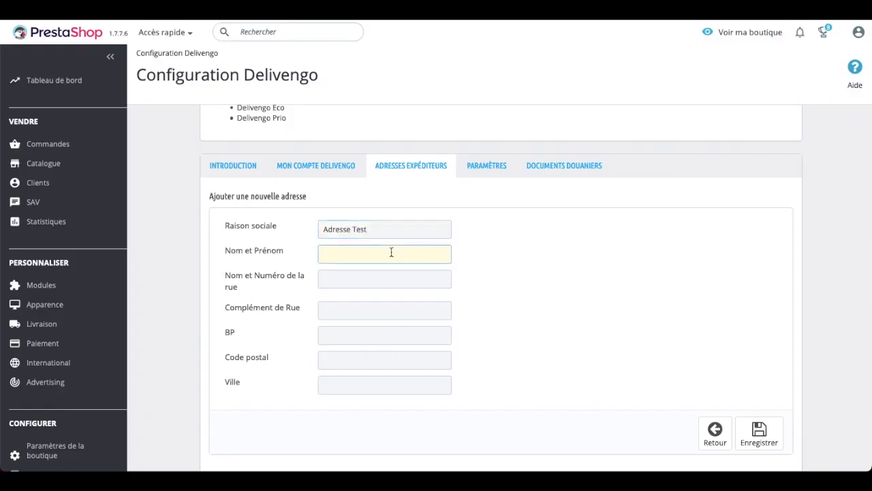
{"action": "type", "text": "John Doe"}
{"action": "left_click", "coordinate": [398, 276]}
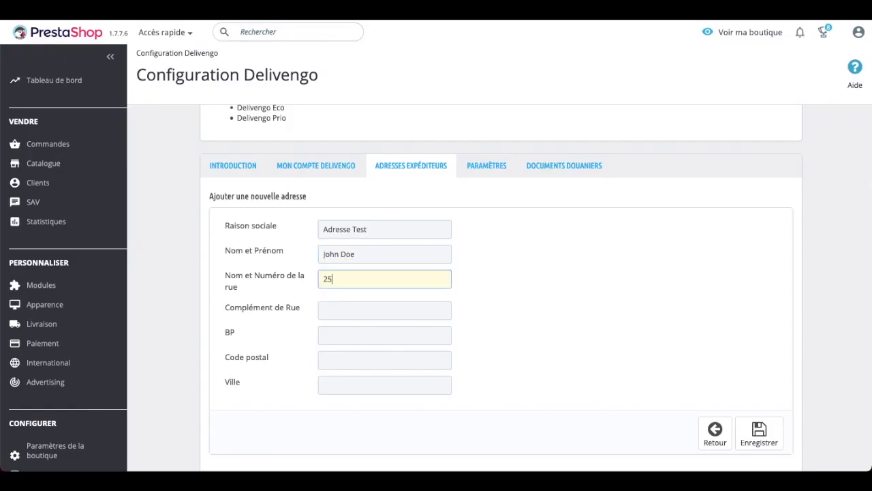
Fill in the postal code and city from the suggestions, then save the sender address.
{"action": "left_click", "coordinate": [353, 355]}
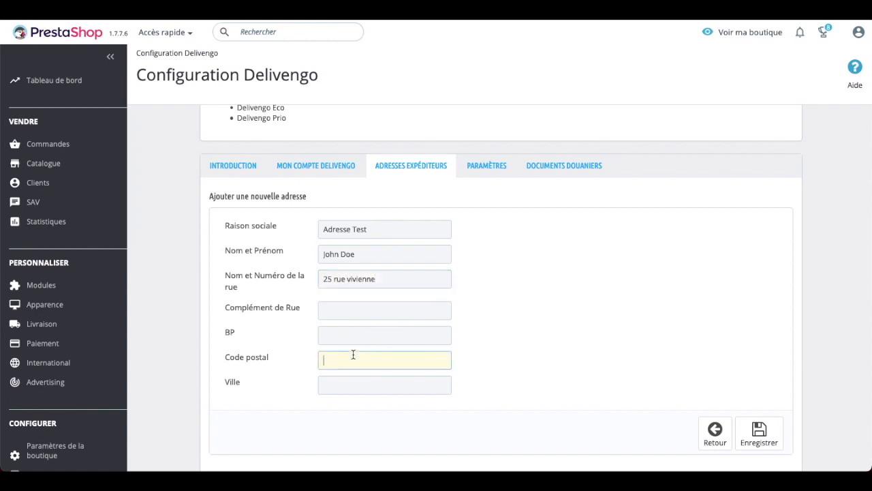
{"action": "type", "text": "75002"}
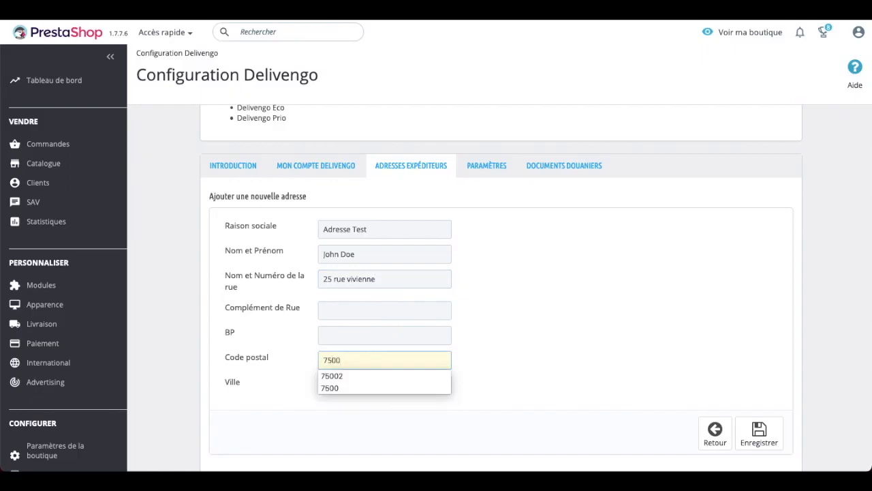
{"action": "left_click", "coordinate": [492, 380]}
{"action": "left_click", "coordinate": [409, 385]}
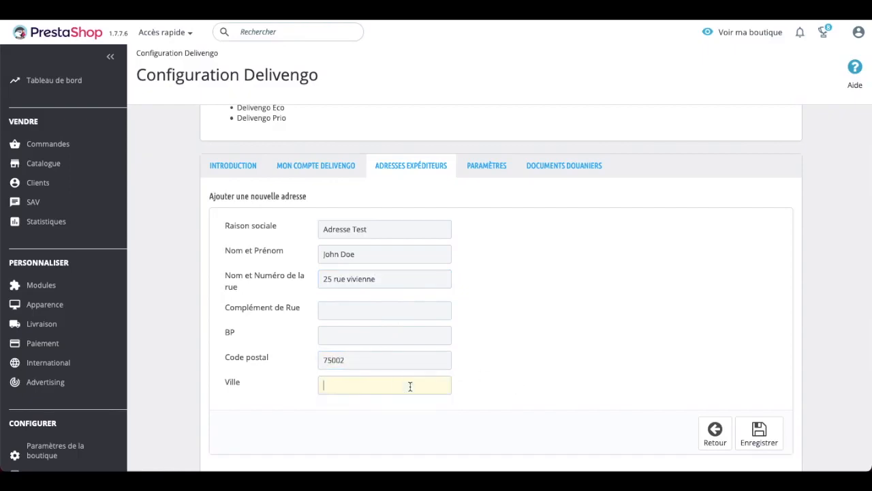
{"action": "type", "text": "Paris"}
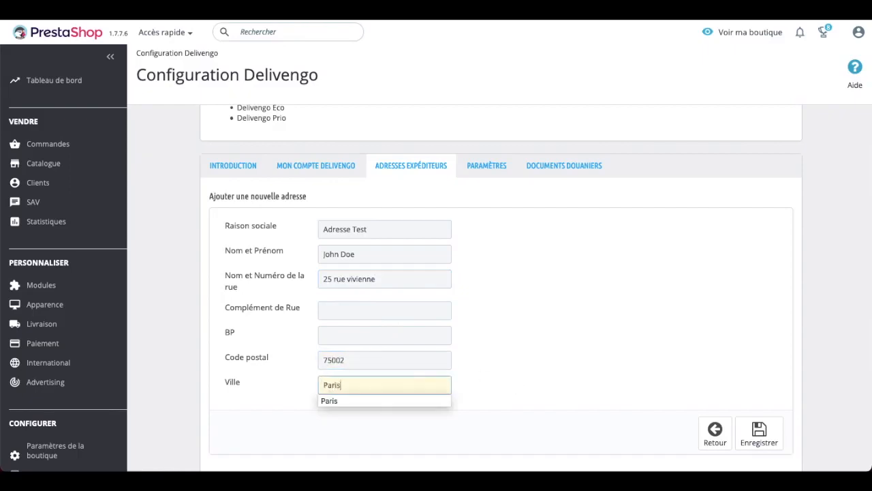
{"action": "left_click", "coordinate": [621, 380]}
{"action": "left_click", "coordinate": [759, 431]}
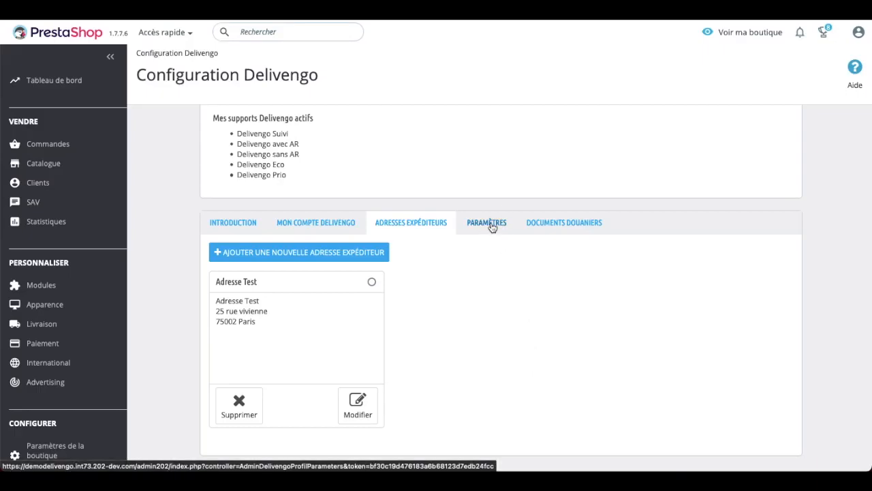
In Paramètres, keep Planche d'étiquettes as the Delivengo Suivi label format.
{"action": "left_click", "coordinate": [488, 223]}
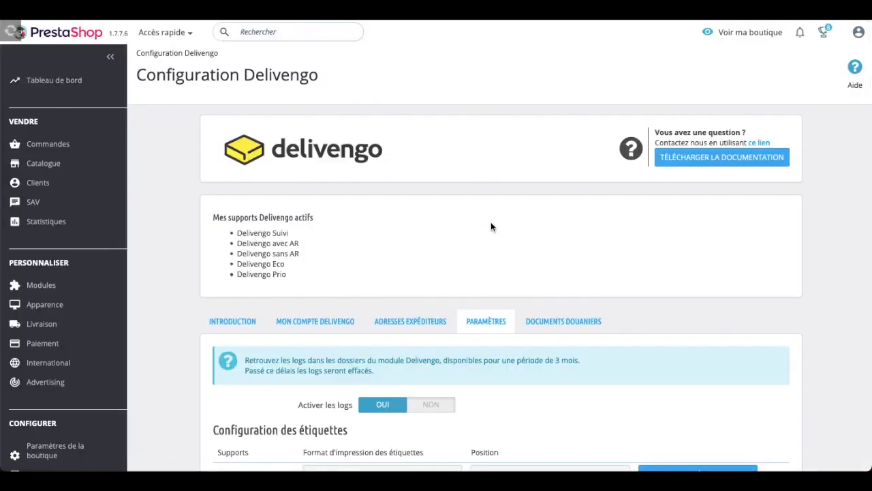
{"action": "scroll", "coordinate": [473, 344], "scroll_direction": "down", "scroll_amount": 4}
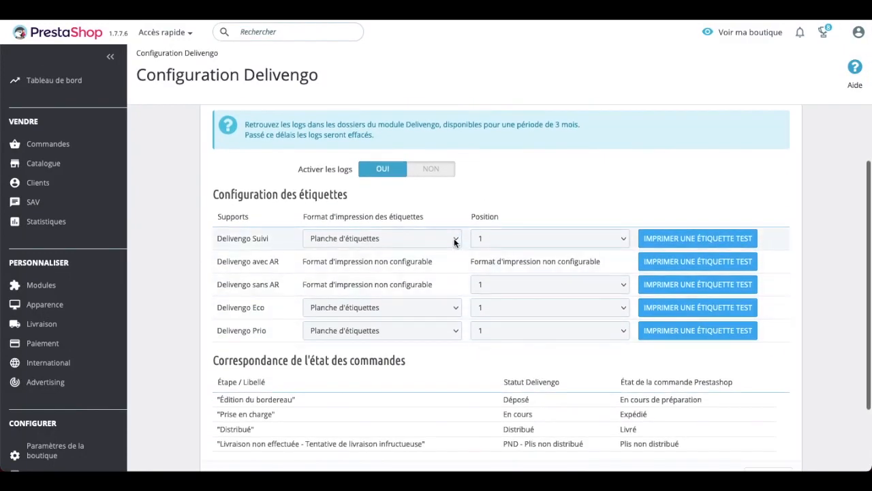
{"action": "left_click", "coordinate": [454, 242]}
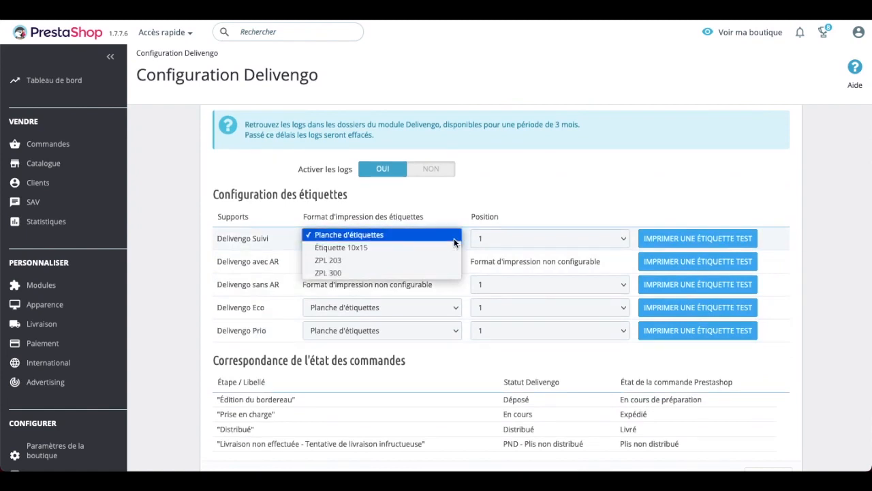
{"action": "left_click", "coordinate": [455, 239]}
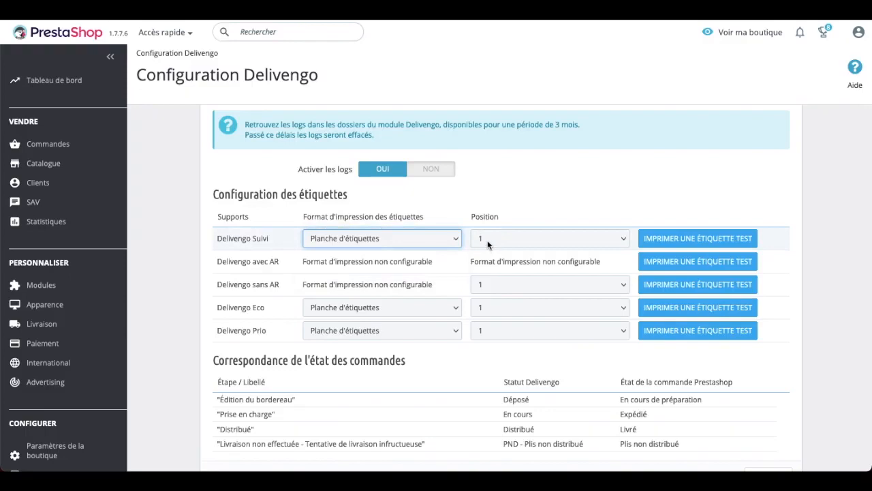
{"action": "scroll", "coordinate": [487, 240], "scroll_direction": "up", "scroll_amount": 2}
Keep shipping outside the EU on OUI and set shipment nature to Vente de marchandises.
{"action": "left_click", "coordinate": [548, 203]}
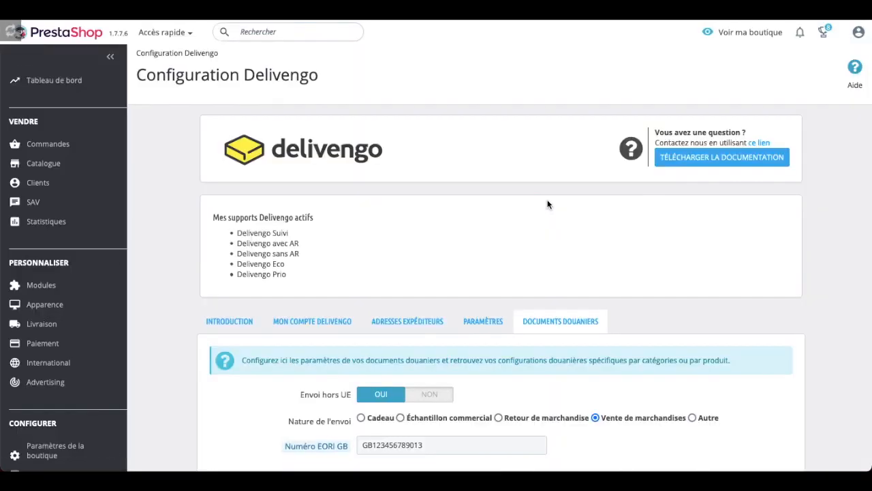
{"action": "scroll", "coordinate": [548, 203], "scroll_direction": "down", "scroll_amount": 3}
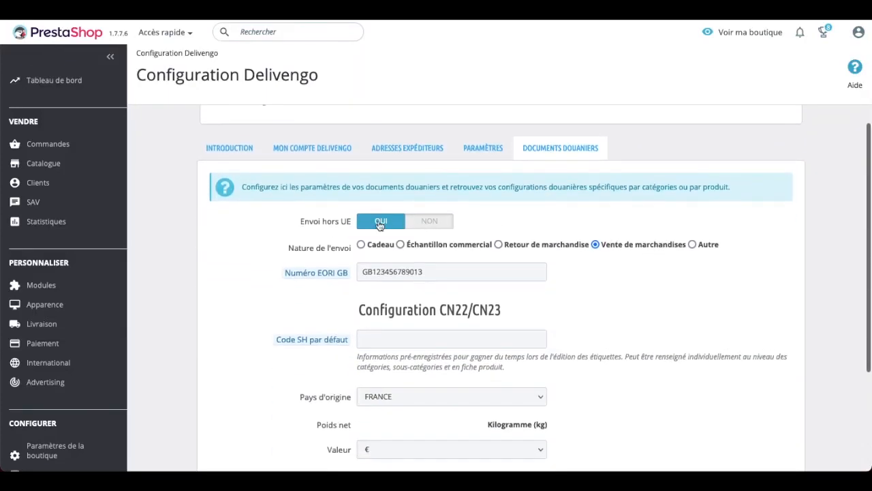
{"action": "left_click", "coordinate": [421, 218]}
{"action": "left_click", "coordinate": [394, 353]}
{"action": "scroll", "coordinate": [511, 327], "scroll_direction": "down", "scroll_amount": 2}
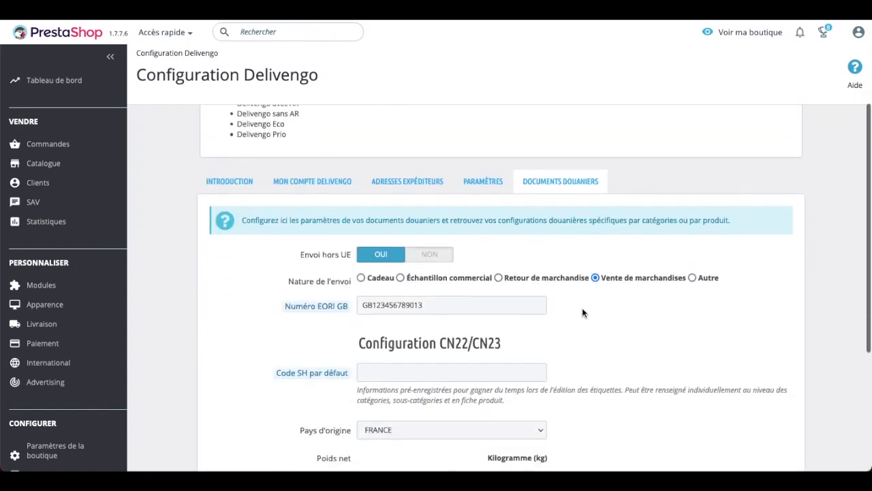
{"action": "left_click", "coordinate": [596, 278]}
{"action": "scroll", "coordinate": [448, 310], "scroll_direction": "down", "scroll_amount": 2}
Enter default HS code 'CodeSH123test' and save the customs settings.
{"action": "left_click", "coordinate": [405, 293]}
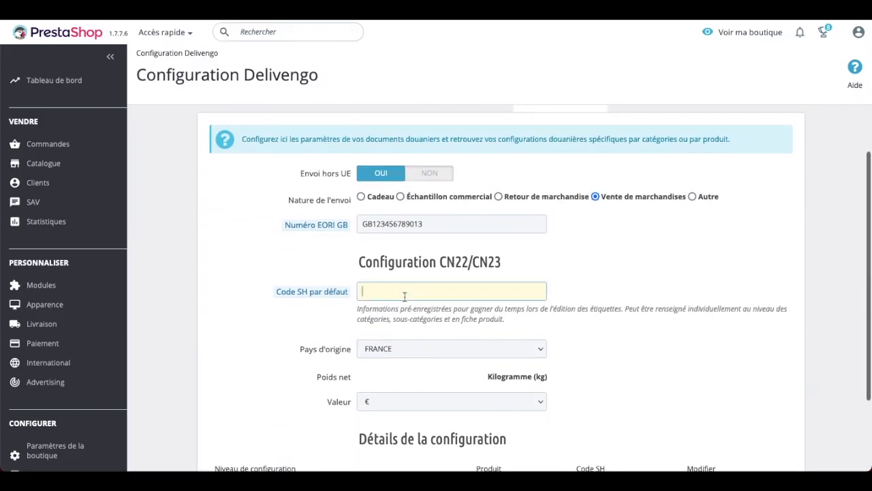
{"action": "type", "text": "C"}
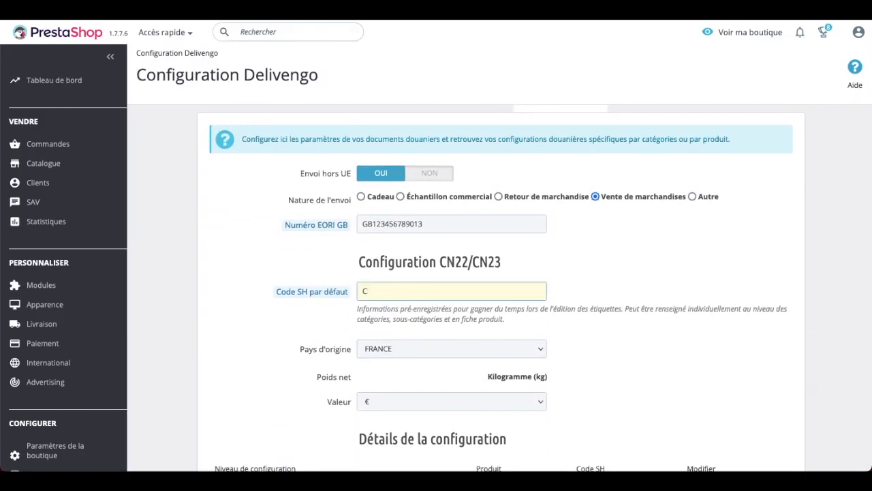
{"action": "type", "text": "odeSH123test"}
{"action": "scroll", "coordinate": [223, 379], "scroll_direction": "down", "scroll_amount": 2}
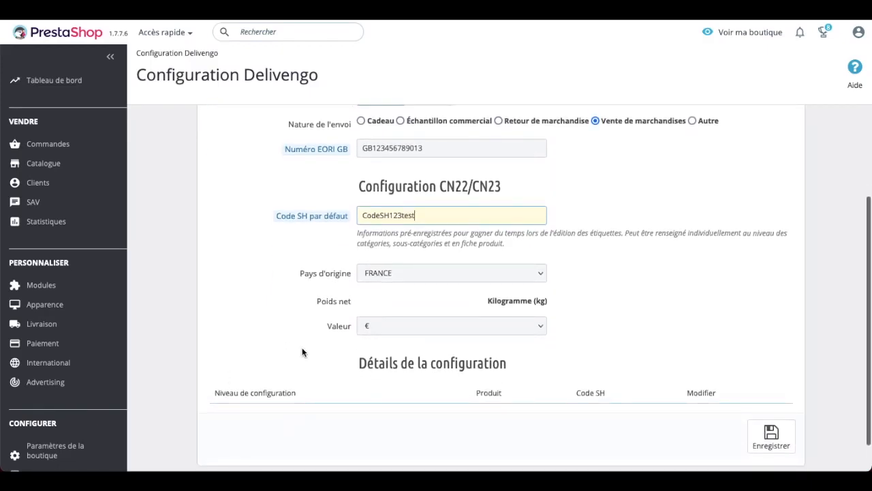
{"action": "scroll", "coordinate": [310, 352], "scroll_direction": "down", "scroll_amount": 1}
{"action": "left_click", "coordinate": [771, 413]}
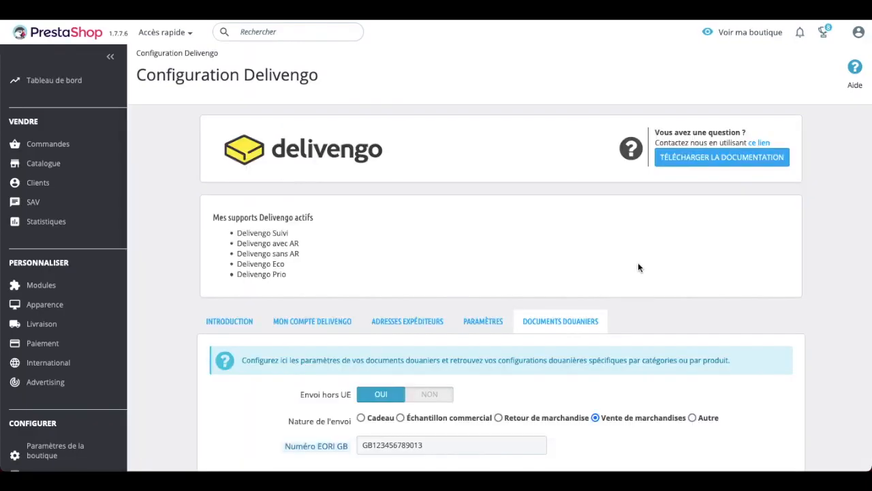
Open the Accessoires category for editing from the product categories list.
{"action": "scroll", "coordinate": [639, 267], "scroll_direction": "down", "scroll_amount": 3}
{"action": "mouse_move", "coordinate": [53, 163]}
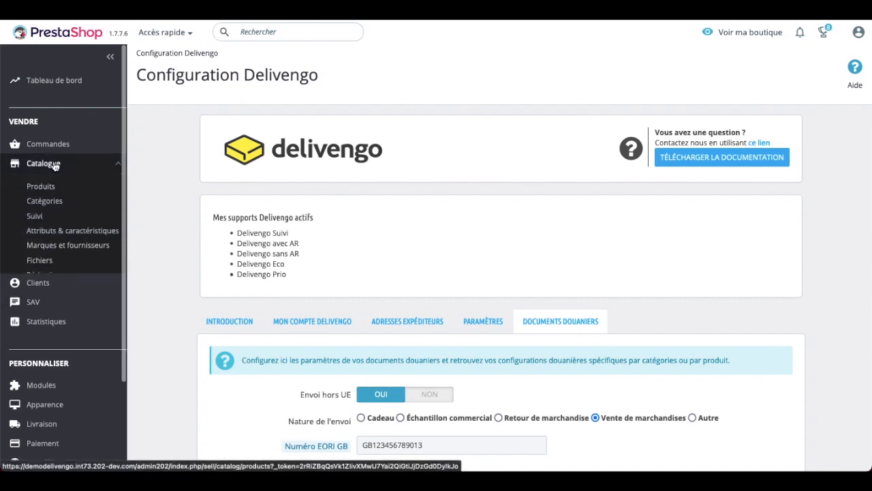
{"action": "left_click", "coordinate": [45, 201]}
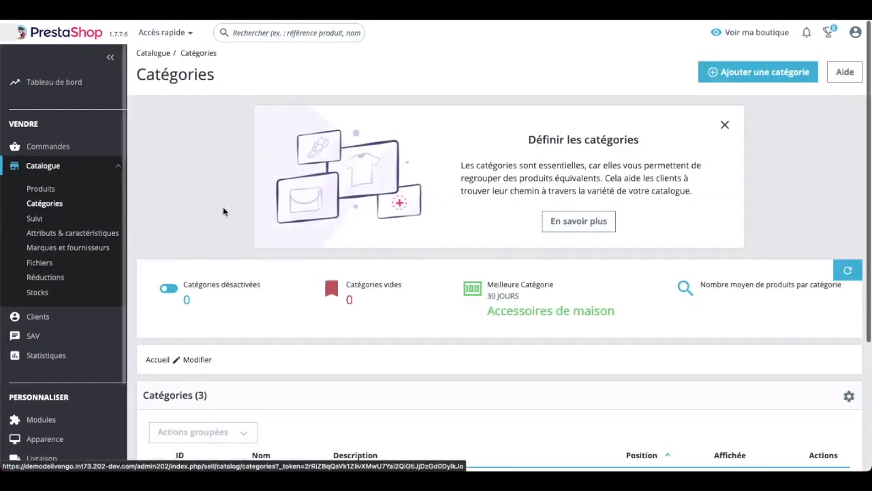
{"action": "scroll", "coordinate": [341, 256], "scroll_direction": "down", "scroll_amount": 3}
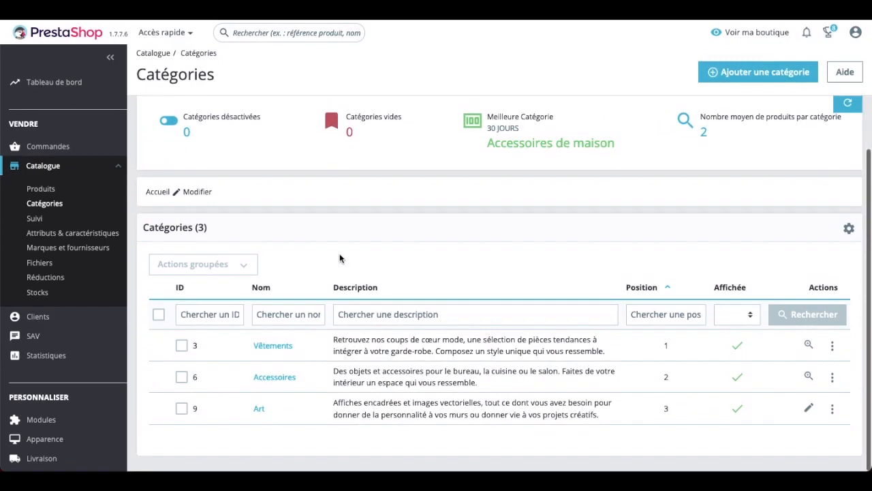
{"action": "left_click", "coordinate": [832, 377]}
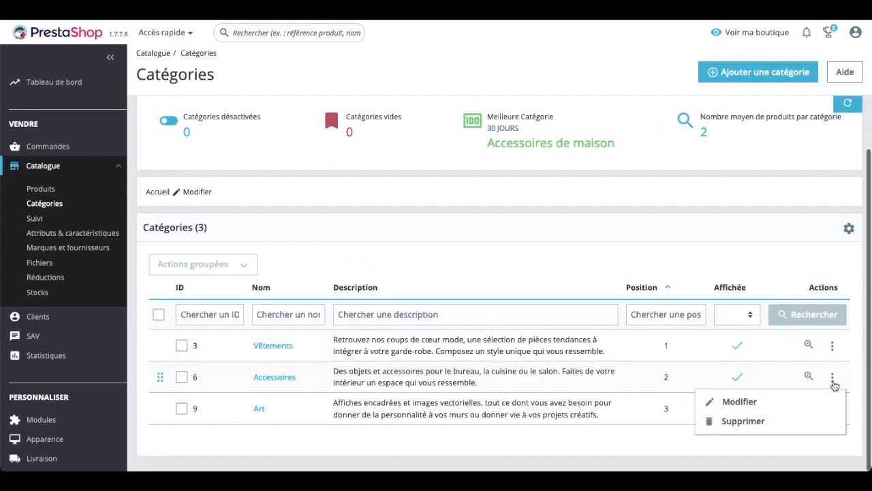
{"action": "left_click", "coordinate": [740, 401]}
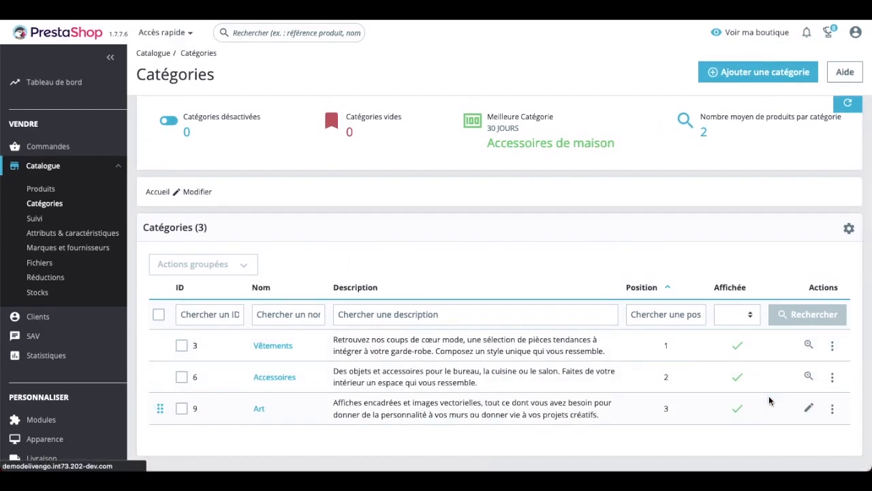
Enter 10005 as the category's Code SH and save it.
{"action": "scroll", "coordinate": [770, 401], "scroll_direction": "down", "scroll_amount": 5}
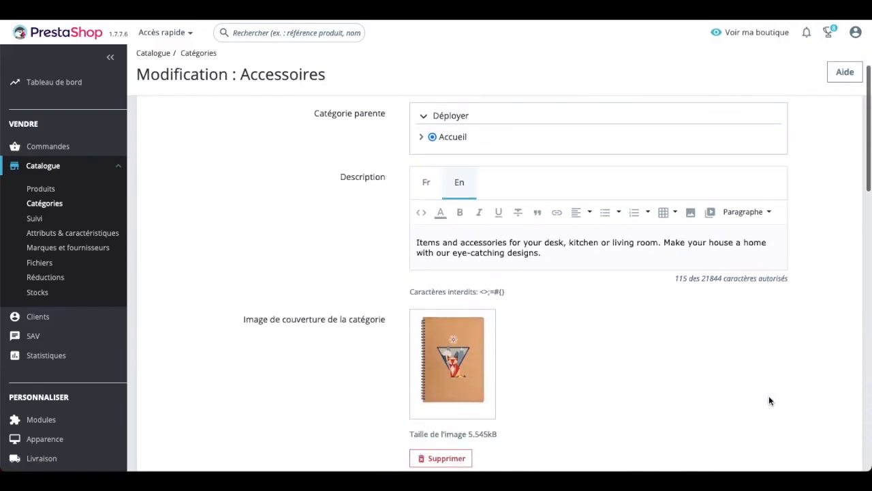
{"action": "scroll", "coordinate": [769, 400], "scroll_direction": "down", "scroll_amount": 3}
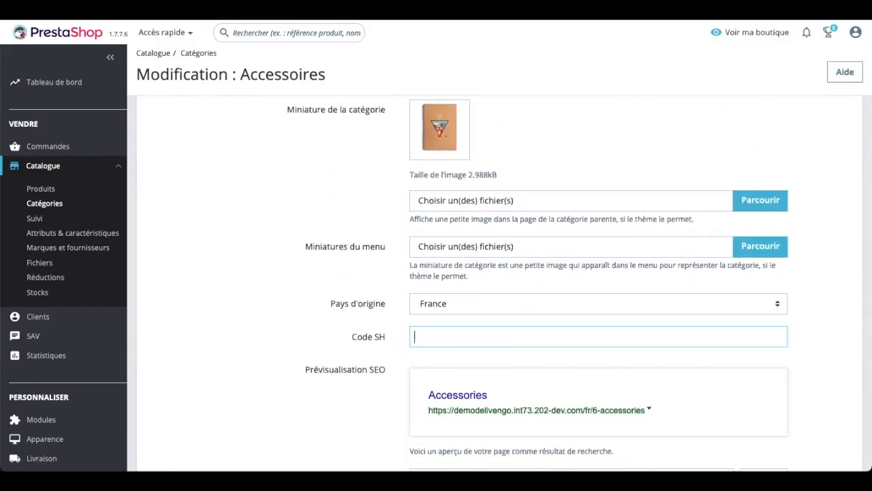
{"action": "type", "text": "1000"}
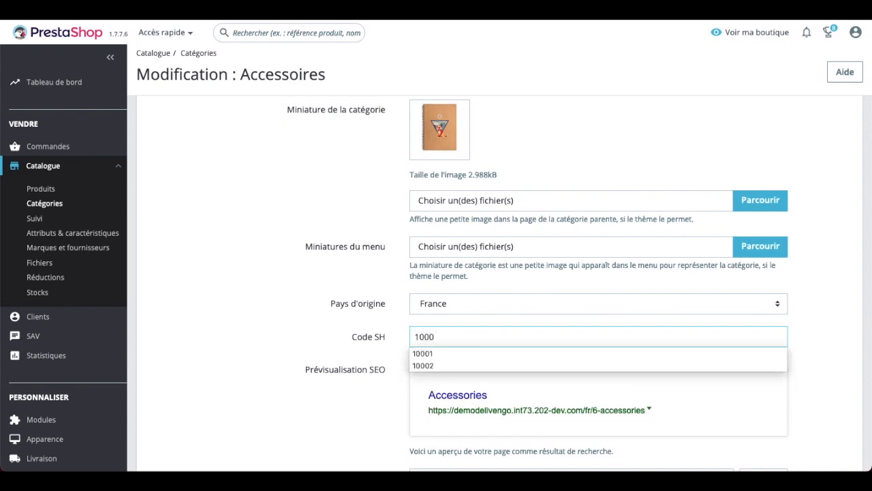
{"action": "type", "text": "5"}
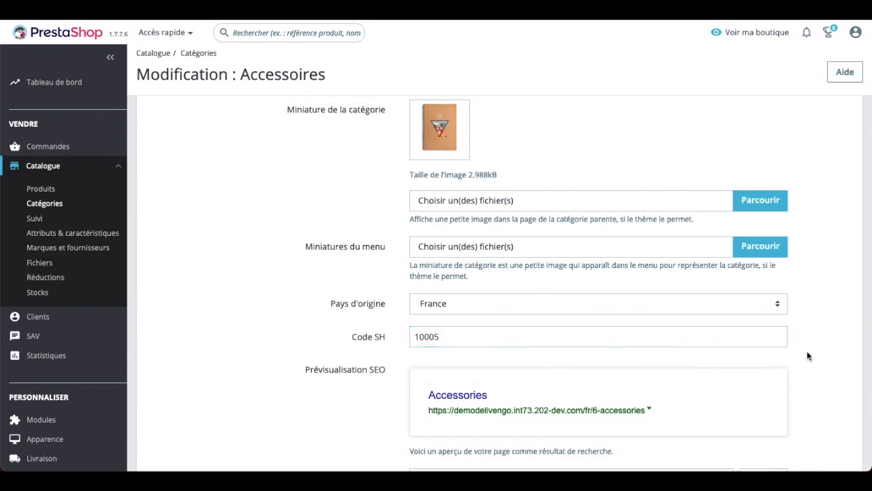
{"action": "scroll", "coordinate": [807, 351], "scroll_direction": "down", "scroll_amount": 5}
{"action": "scroll", "coordinate": [807, 350], "scroll_direction": "down", "scroll_amount": 3}
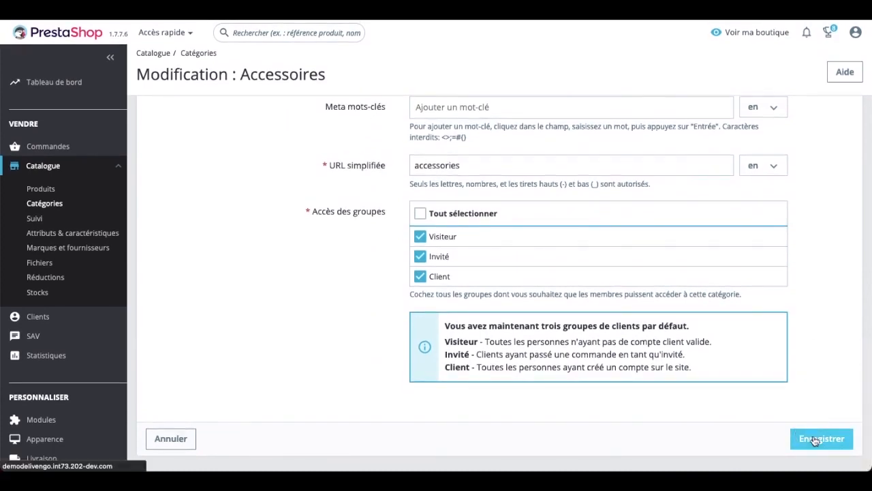
{"action": "left_click", "coordinate": [815, 440]}
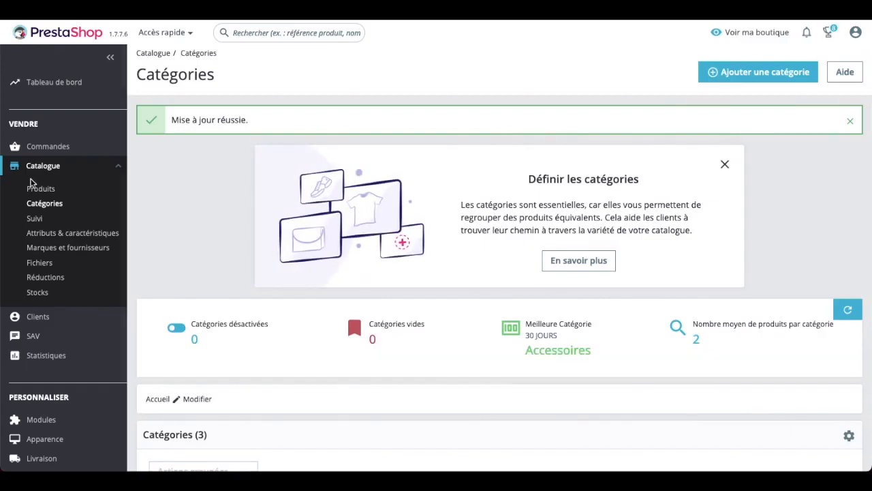
Open the Delivengo settings on the Carnet de notes Colibri product's Modules tab.
{"action": "left_click", "coordinate": [52, 191]}
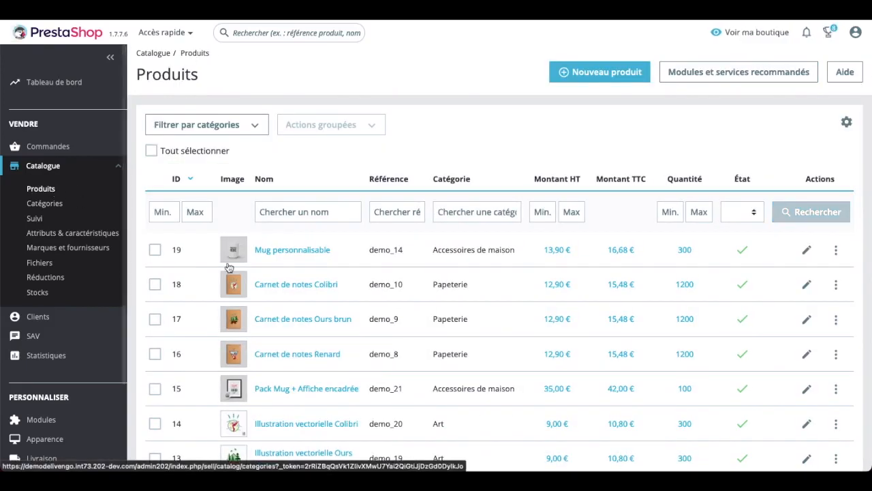
{"action": "left_click", "coordinate": [279, 284]}
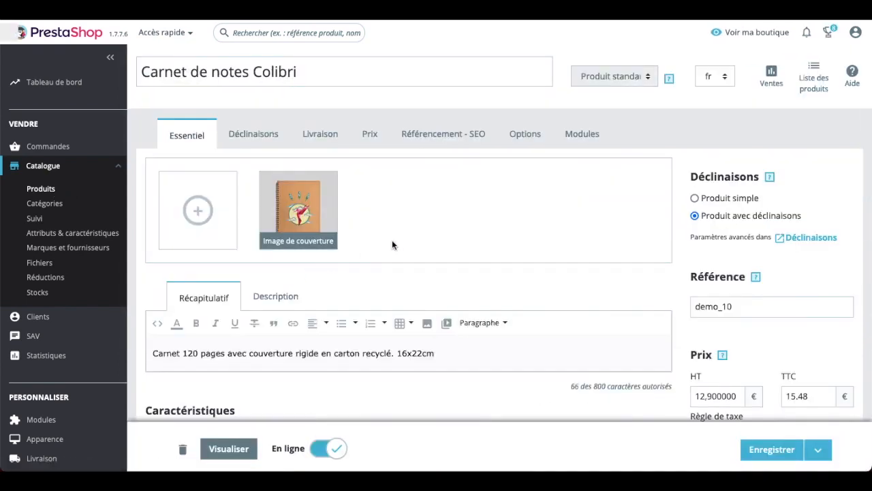
{"action": "left_click", "coordinate": [582, 134]}
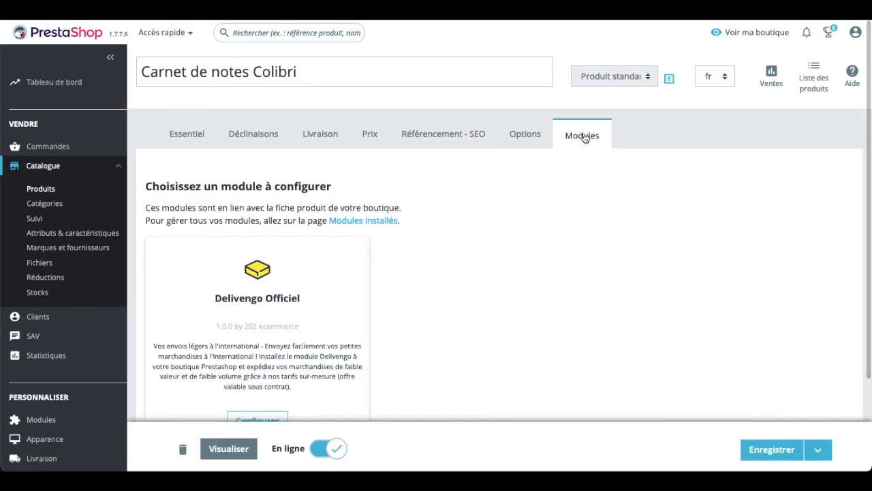
{"action": "scroll", "coordinate": [586, 138], "scroll_direction": "down", "scroll_amount": 2}
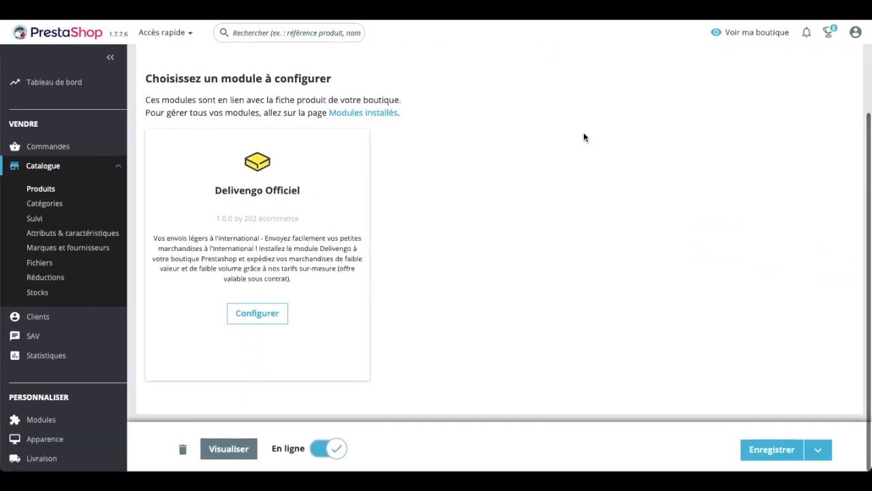
{"action": "left_click", "coordinate": [273, 321]}
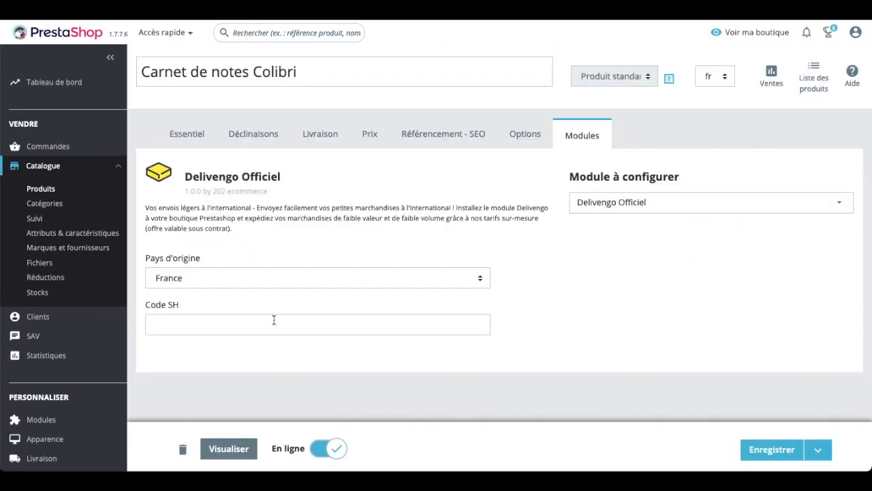
Enter Code SH 10006 for the product and save the setting.
{"action": "type", "text": "10006"}
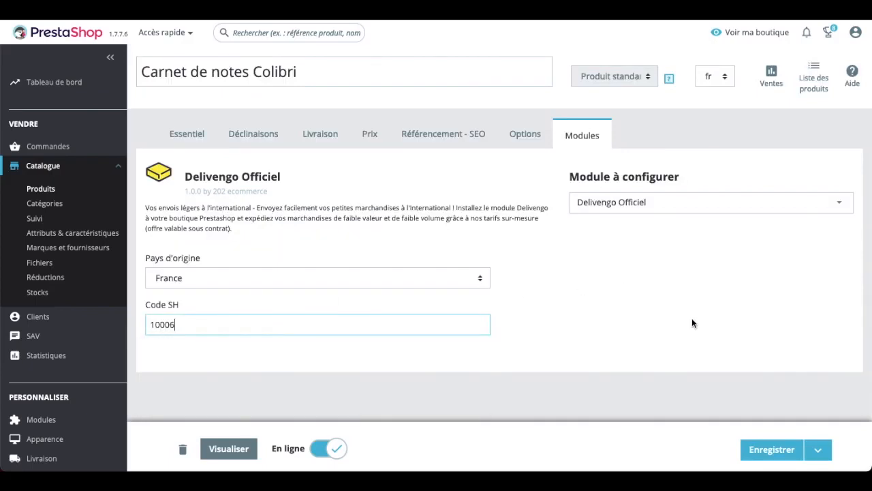
{"action": "left_click", "coordinate": [764, 450]}
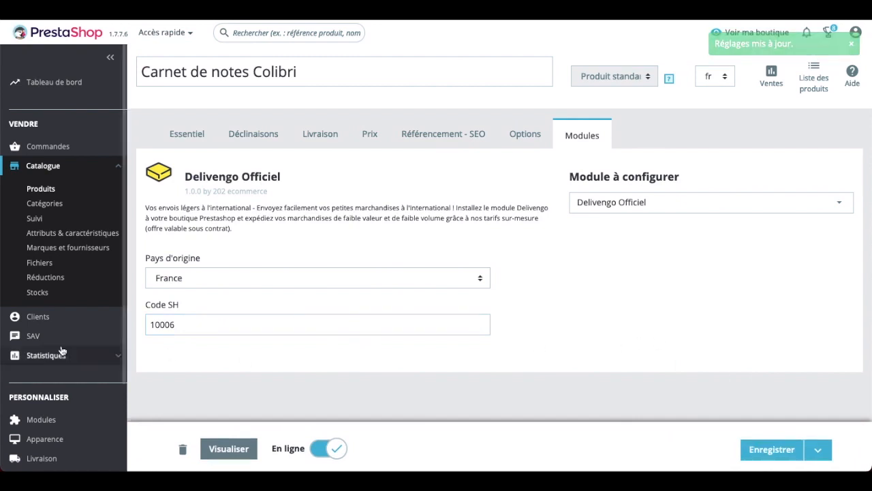
{"action": "scroll", "coordinate": [60, 351], "scroll_direction": "down", "scroll_amount": 3}
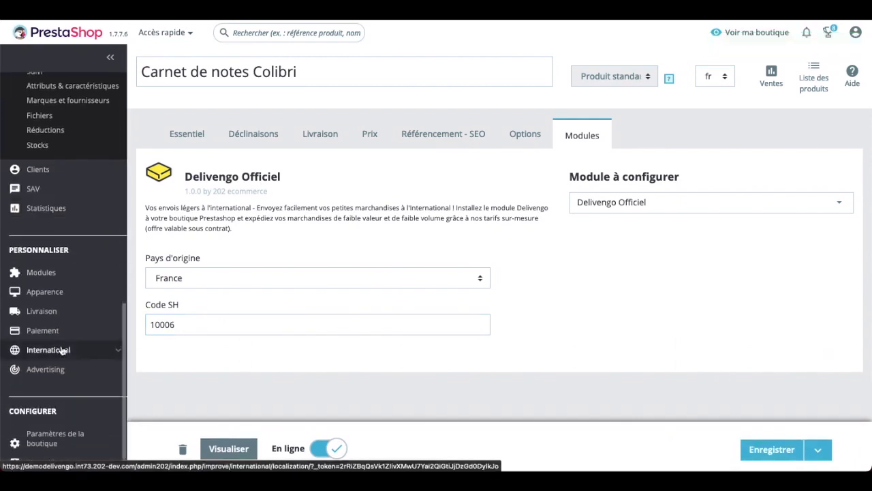
Review the configured HS code details in Delivengo's Documents douaniers settings.
{"action": "mouse_move", "coordinate": [45, 319]}
{"action": "left_click", "coordinate": [45, 311]}
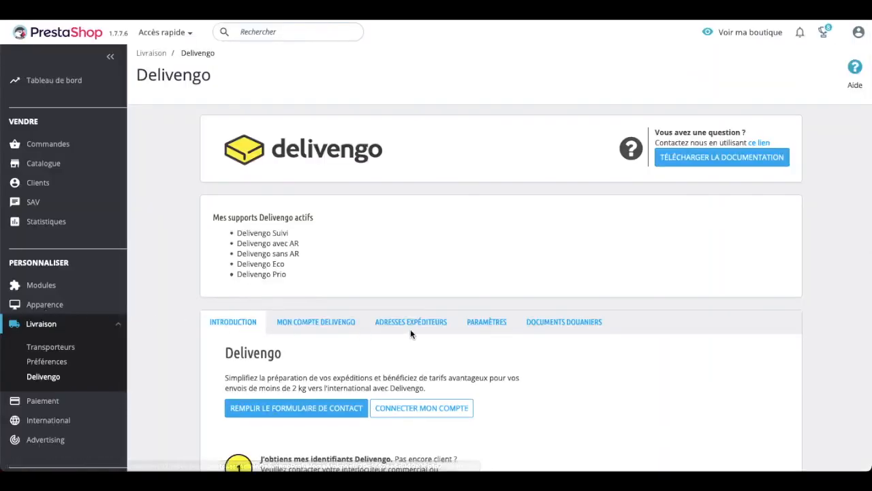
{"action": "left_click", "coordinate": [570, 322]}
{"action": "scroll", "coordinate": [571, 327], "scroll_direction": "down", "scroll_amount": 2}
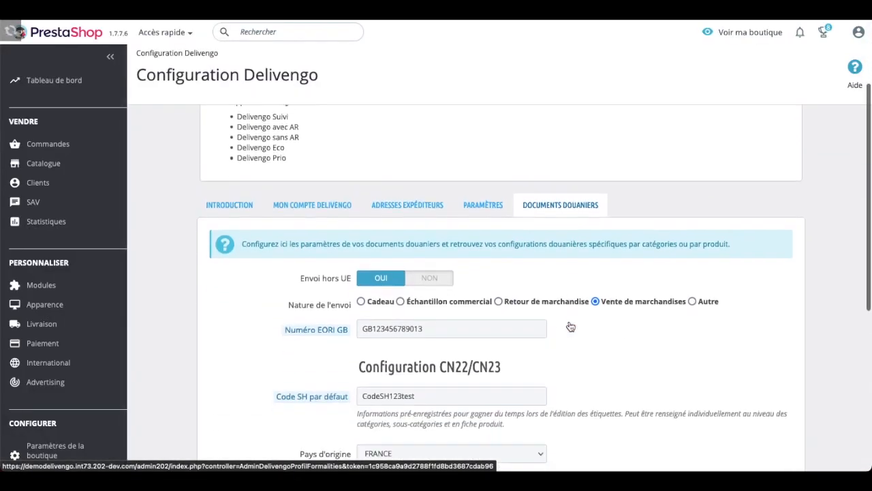
{"action": "scroll", "coordinate": [570, 326], "scroll_direction": "down", "scroll_amount": 5}
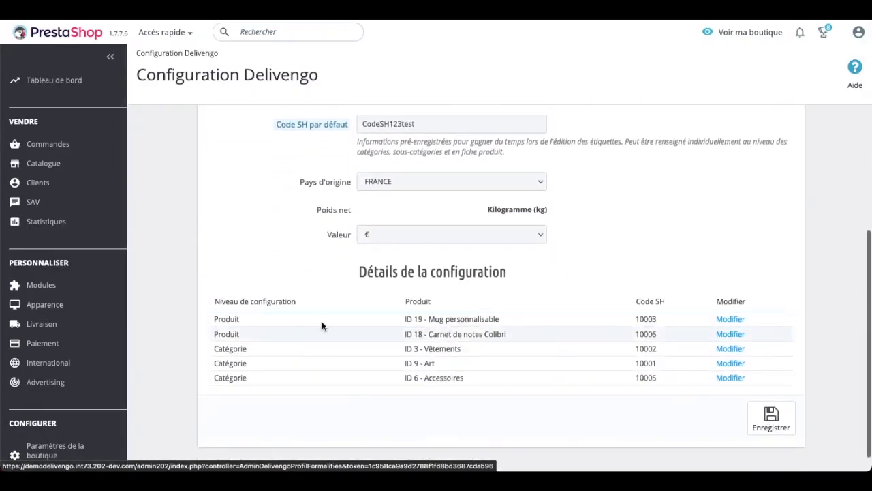
{"action": "left_click_drag", "start_coordinate": [211, 323], "coordinate": [268, 353]}
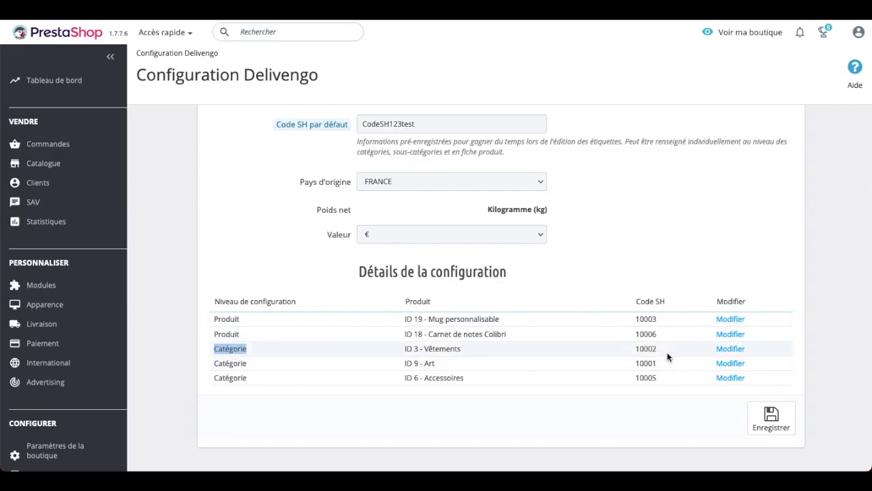
Open the Vêtements category for editing and look over its settings.
{"action": "left_click", "coordinate": [727, 351]}
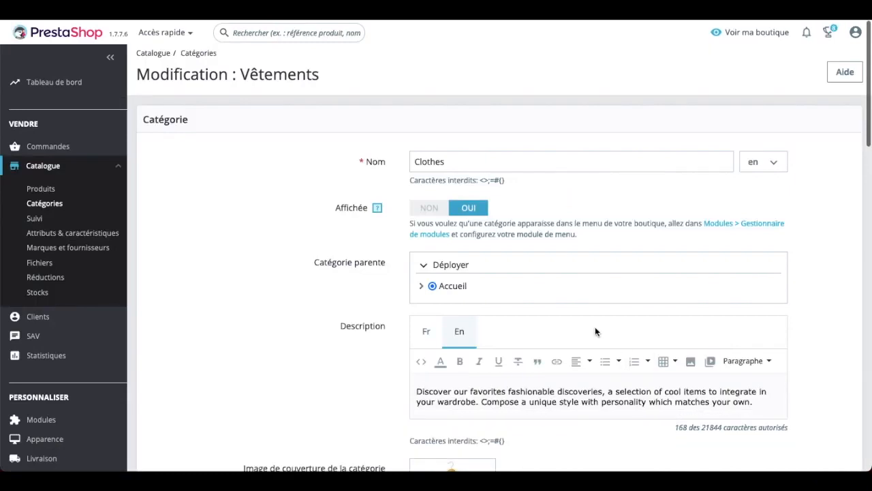
{"action": "scroll", "coordinate": [595, 326], "scroll_direction": "down", "scroll_amount": 5}
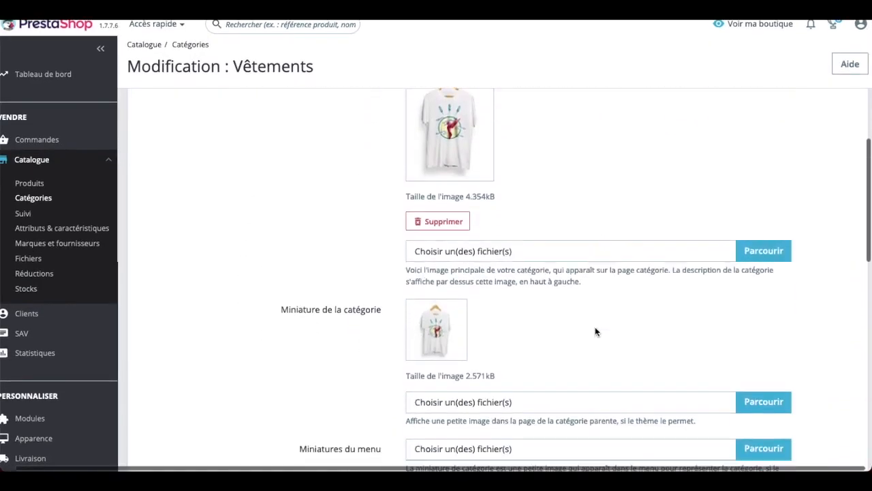
{"action": "scroll", "coordinate": [595, 326], "scroll_direction": "down", "scroll_amount": 4}
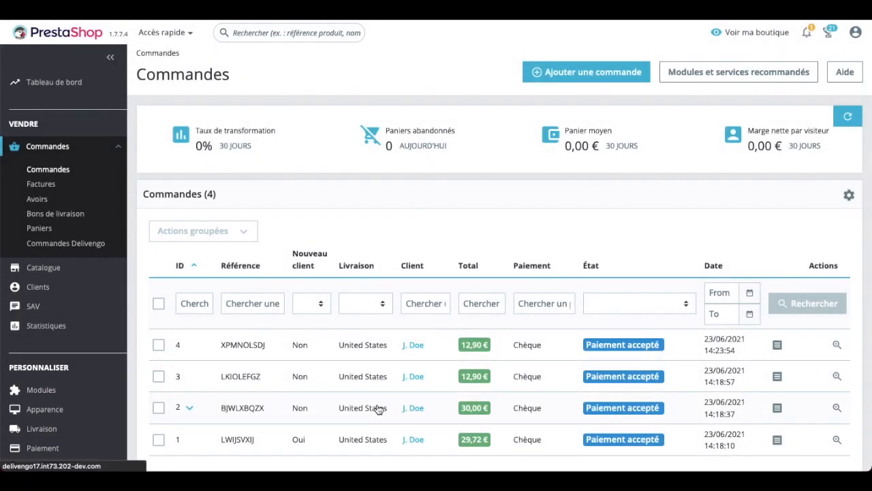
Open the 30,00 € order, check its carrier, and print its Delivengo shipping label.
{"action": "left_click", "coordinate": [378, 408]}
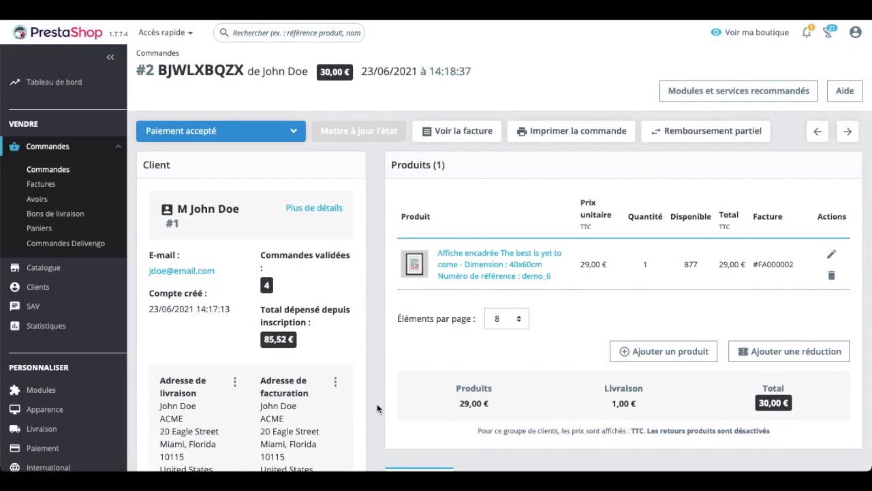
{"action": "scroll", "coordinate": [377, 407], "scroll_direction": "down", "scroll_amount": 1}
{"action": "scroll", "coordinate": [377, 411], "scroll_direction": "down", "scroll_amount": 5}
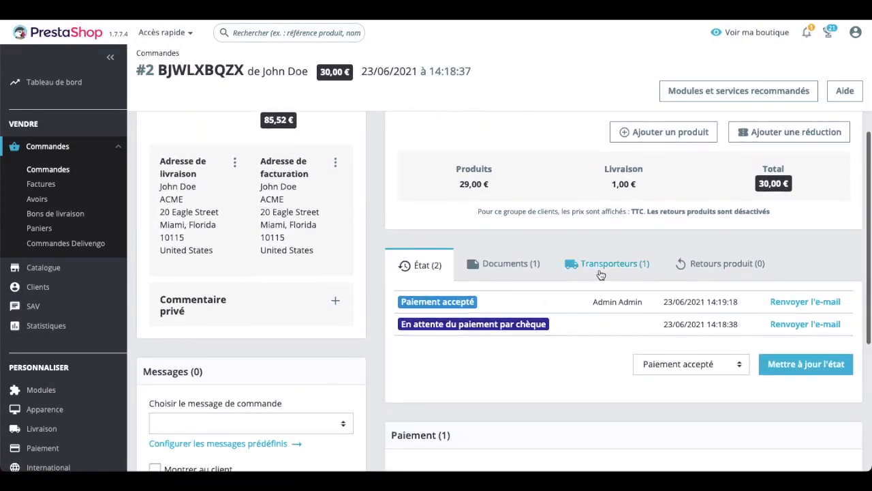
{"action": "left_click", "coordinate": [603, 271]}
{"action": "scroll", "coordinate": [602, 269], "scroll_direction": "down", "scroll_amount": 6}
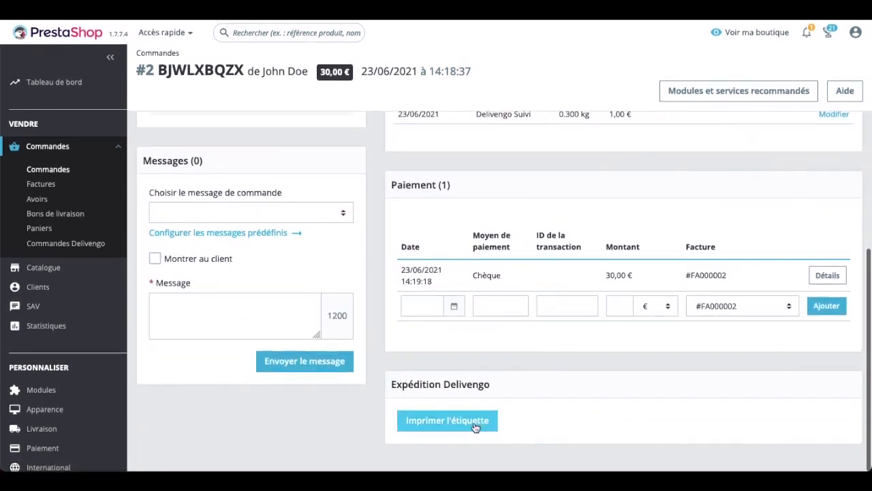
{"action": "left_click", "coordinate": [476, 426]}
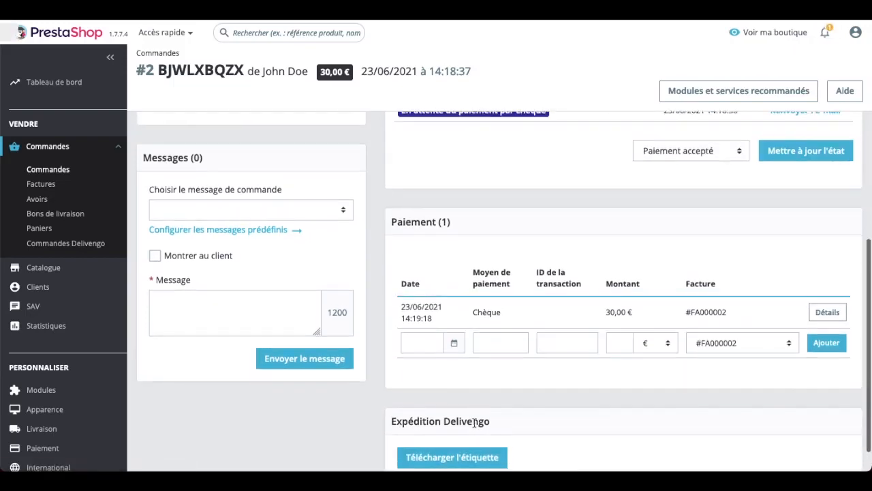
Download the order's label as a PDF and open it in Firefox.
{"action": "scroll", "coordinate": [475, 424], "scroll_direction": "down", "scroll_amount": 1}
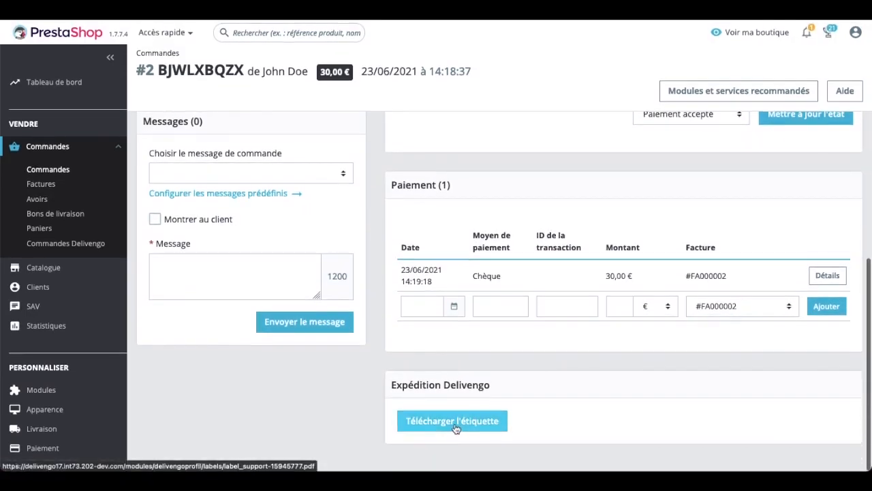
{"action": "left_click", "coordinate": [456, 428]}
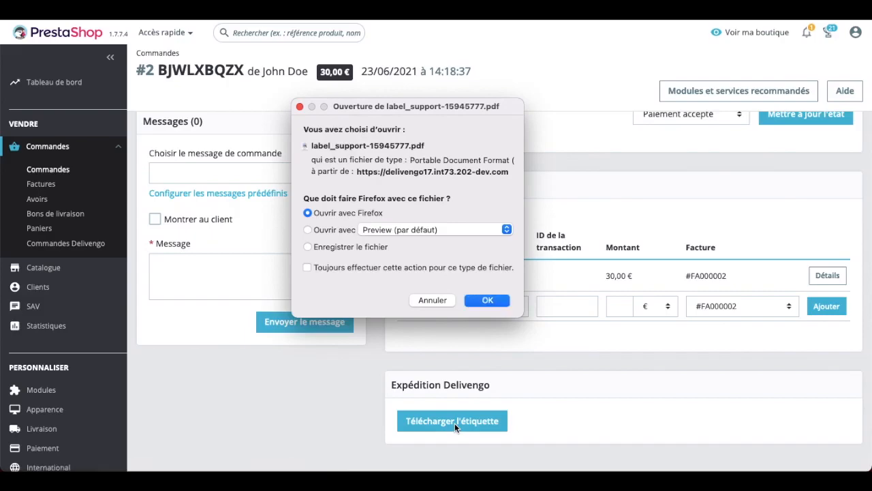
{"action": "left_click", "coordinate": [501, 307]}
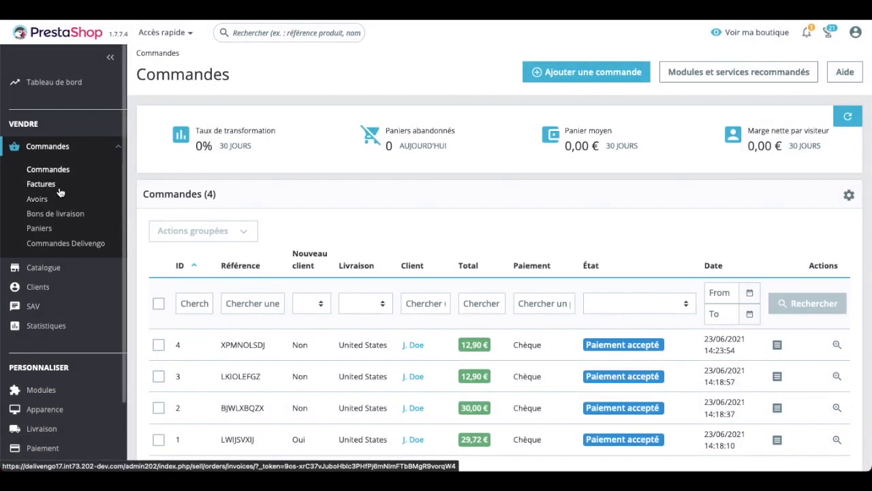
In Commandes Delivengo, bulk-print labels for the two checked newest orders.
{"action": "left_click", "coordinate": [64, 244]}
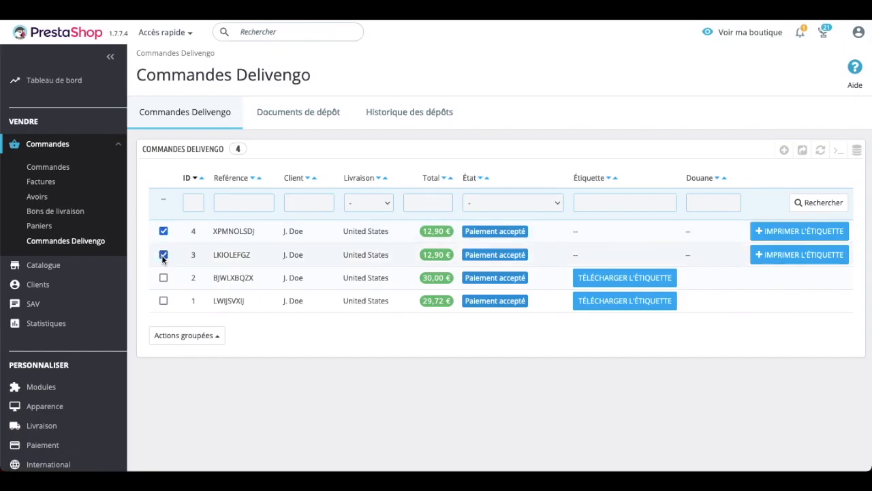
{"action": "left_click", "coordinate": [215, 336]}
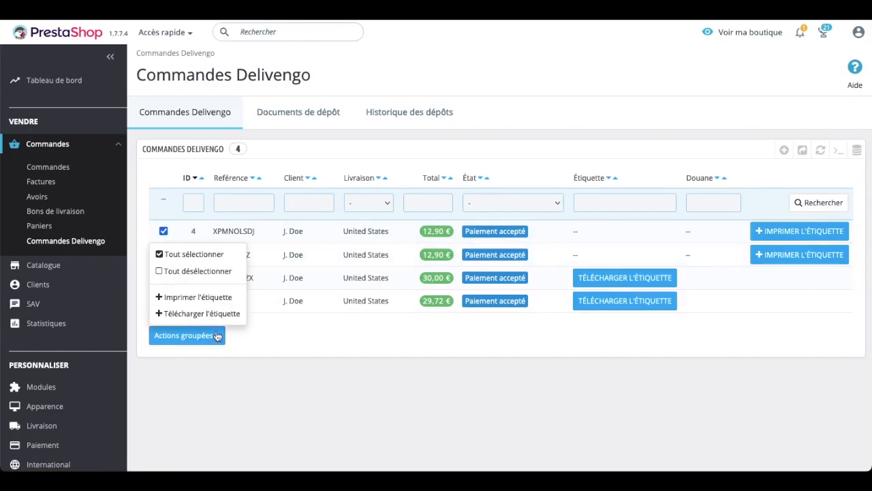
{"action": "left_click", "coordinate": [198, 297]}
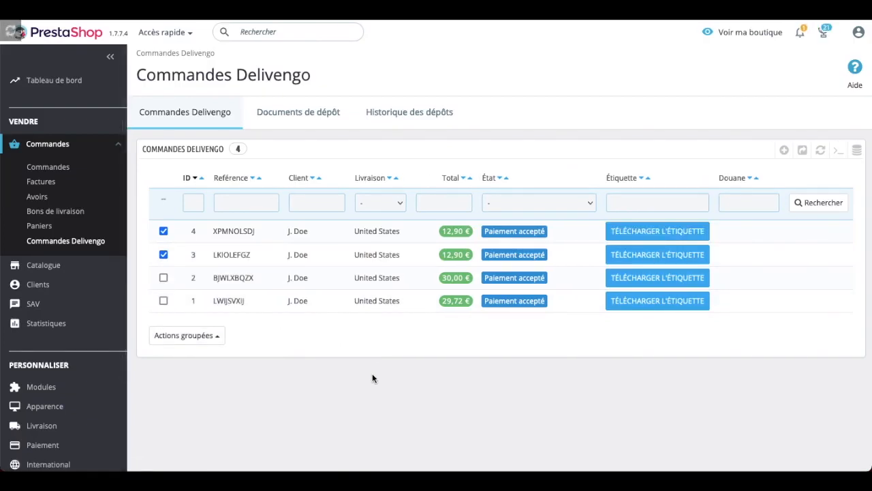
Bulk-download the checked orders' labels as merged.pdf and open it in Firefox.
{"action": "left_click", "coordinate": [211, 338]}
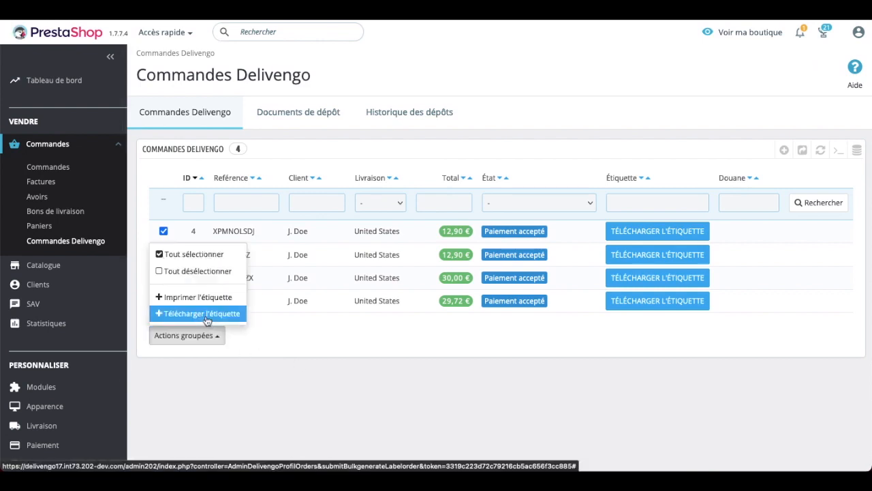
{"action": "left_click", "coordinate": [206, 314]}
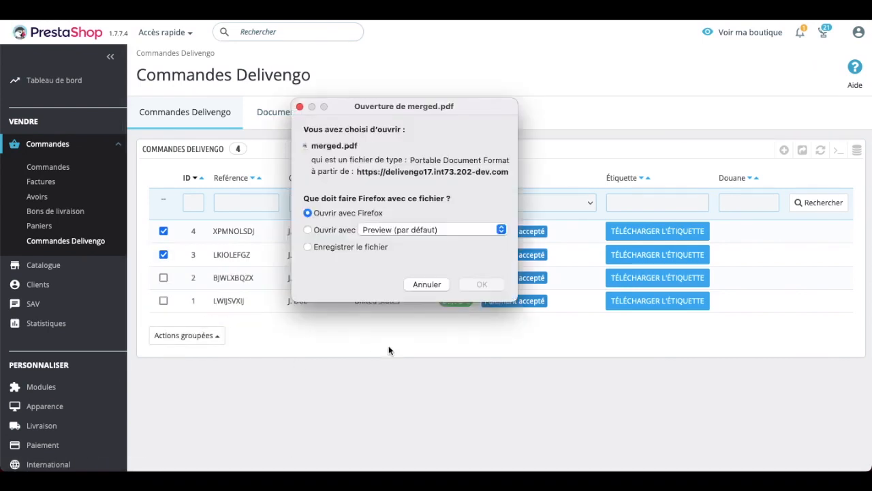
{"action": "left_click", "coordinate": [482, 284]}
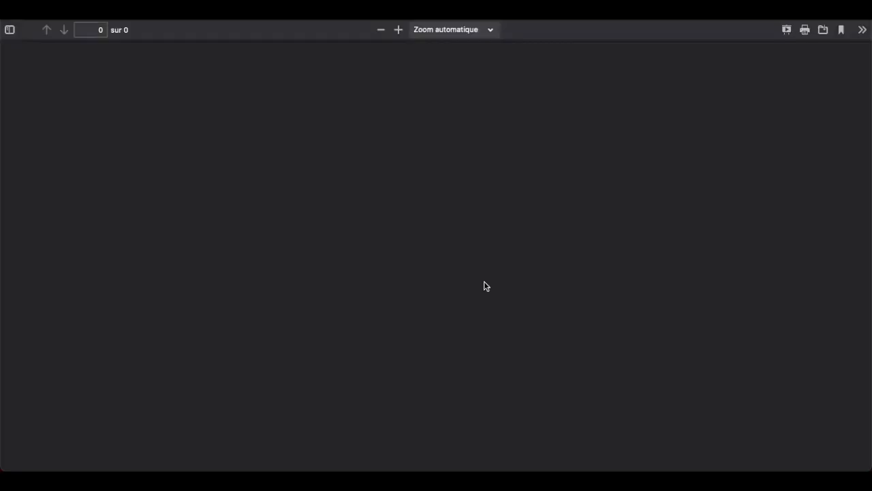
Scroll through the two CN22 label pages of merged.pdf.
{"action": "scroll", "coordinate": [484, 281], "scroll_direction": "down", "scroll_amount": 6}
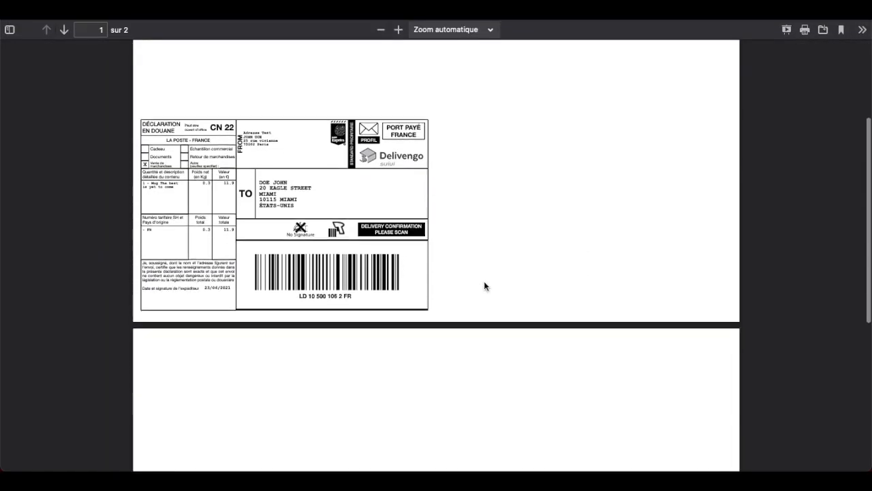
{"action": "scroll", "coordinate": [485, 302], "scroll_direction": "down", "scroll_amount": 2}
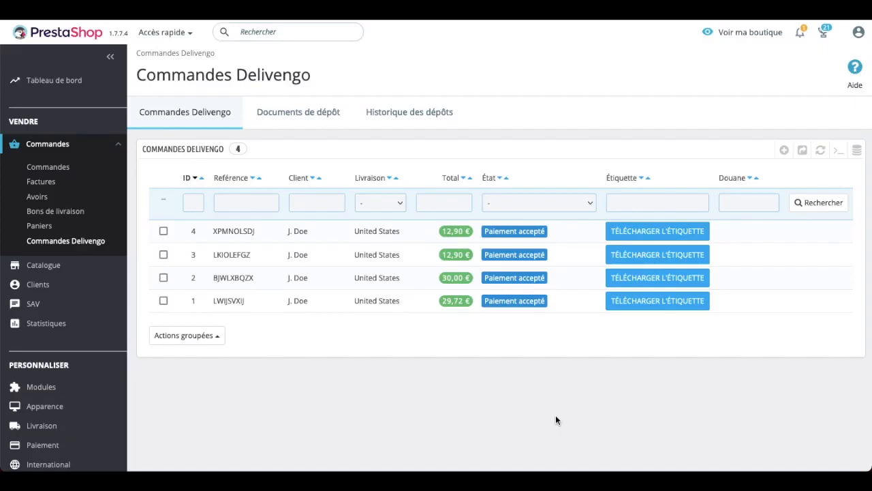
Generate a single deposit document for the three newest orders, including order 4.
{"action": "left_click", "coordinate": [291, 114]}
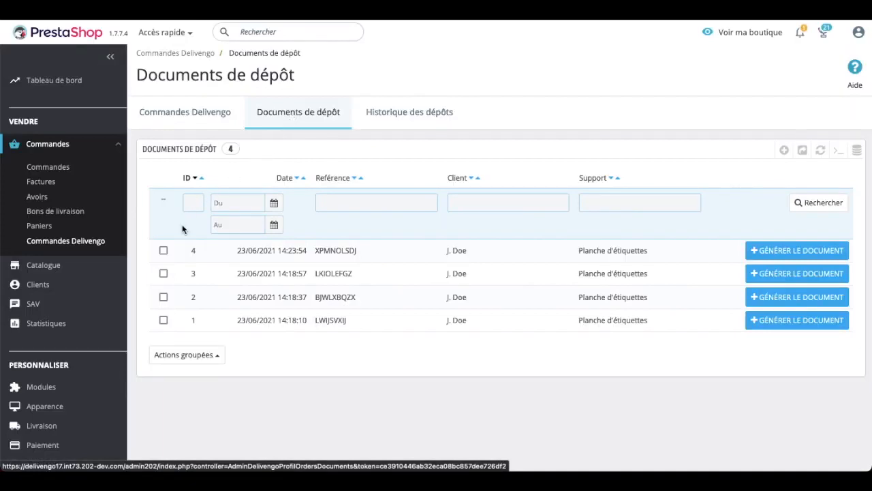
{"action": "left_click", "coordinate": [165, 250]}
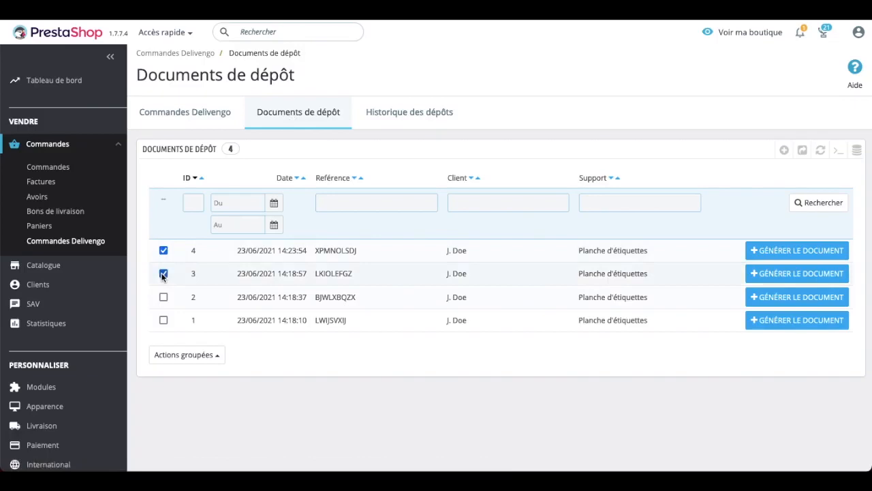
{"action": "left_click", "coordinate": [205, 354]}
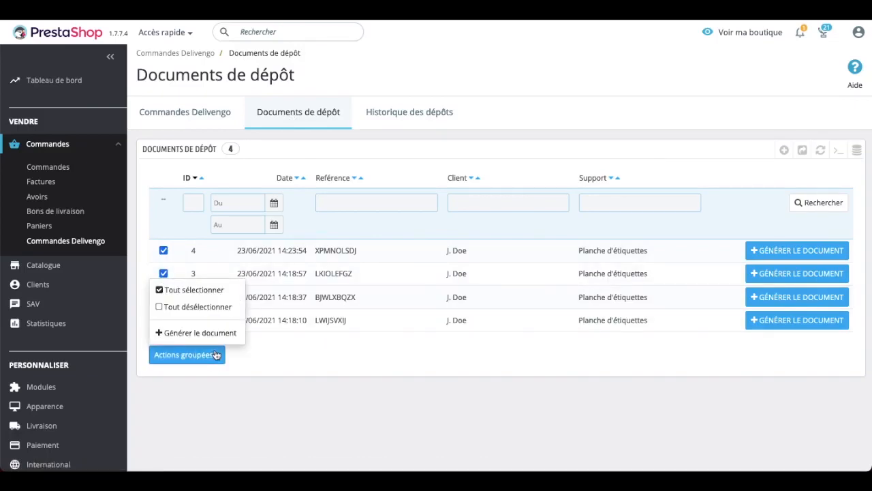
{"action": "left_click", "coordinate": [212, 336]}
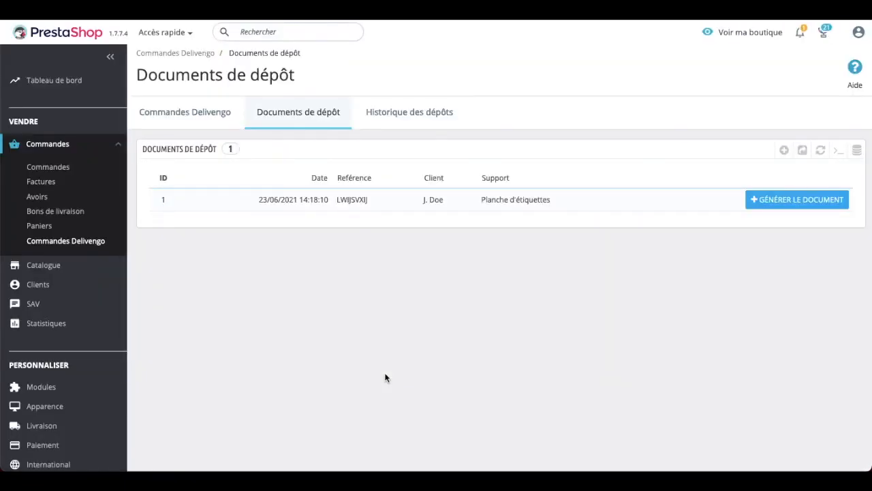
Download document_depots-3501688.pdf from Historique des dépôts and open it in Firefox.
{"action": "left_click", "coordinate": [407, 110]}
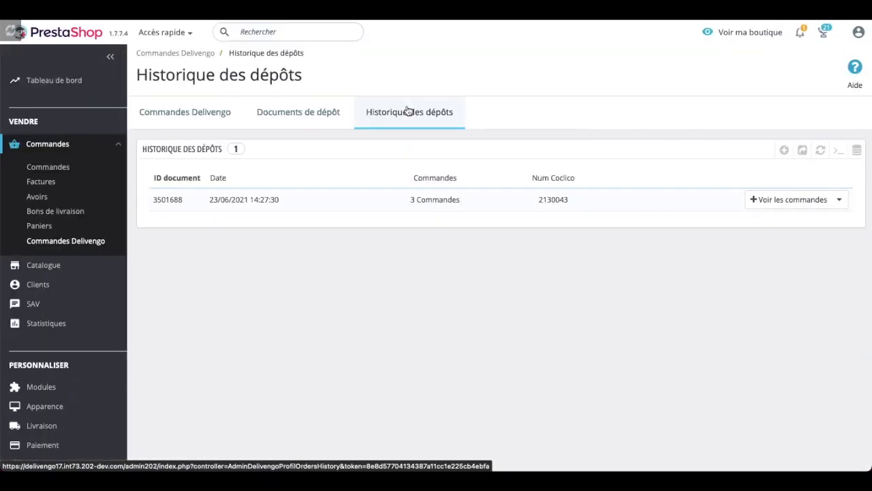
{"action": "left_click", "coordinate": [830, 200]}
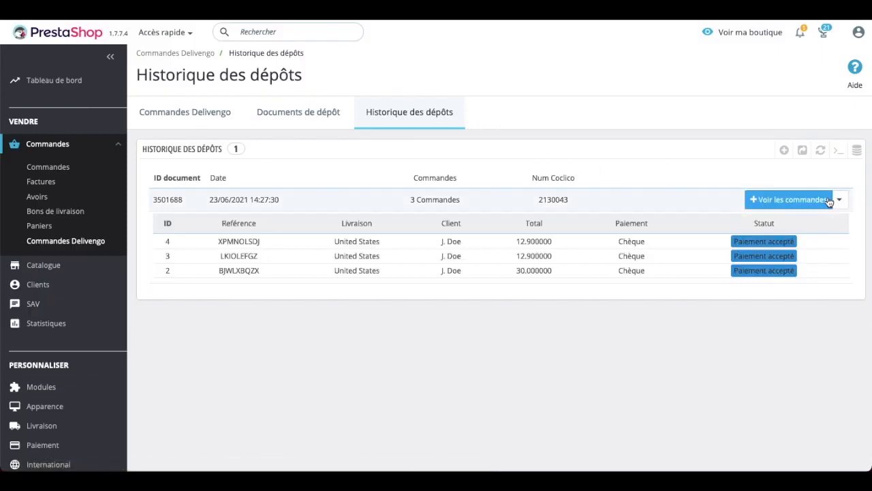
{"action": "left_click", "coordinate": [844, 200]}
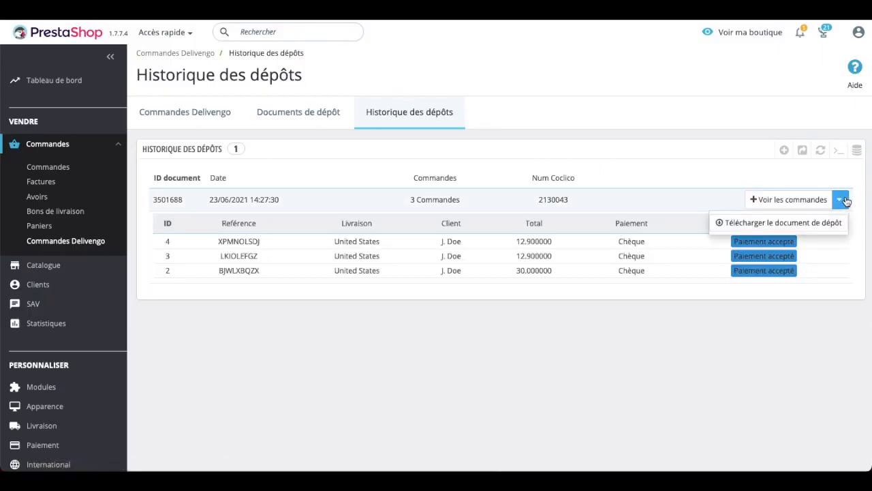
{"action": "left_click", "coordinate": [821, 222]}
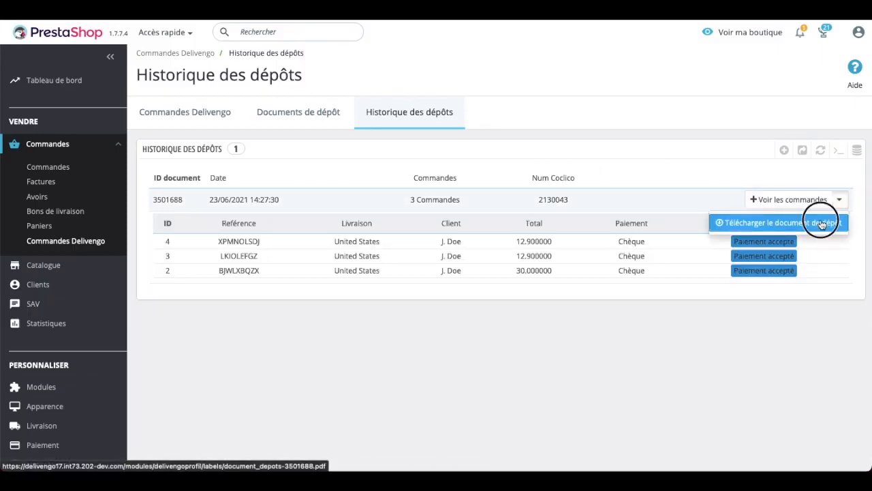
{"action": "left_click", "coordinate": [501, 300]}
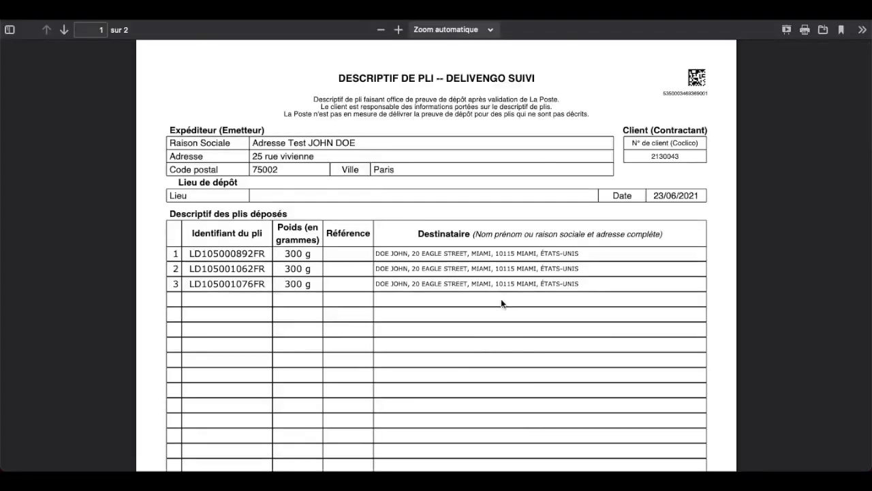
{"action": "scroll", "coordinate": [501, 300], "scroll_direction": "down", "scroll_amount": 8}
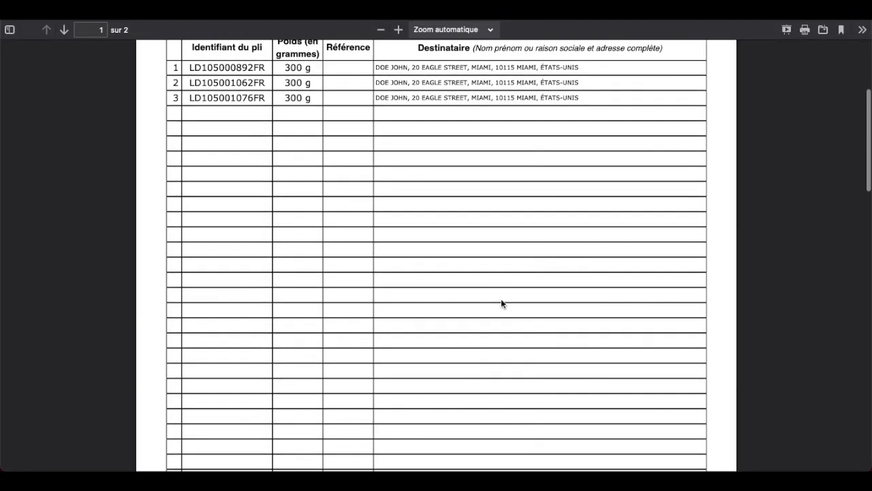
{"action": "scroll", "coordinate": [501, 304], "scroll_direction": "down", "scroll_amount": 10}
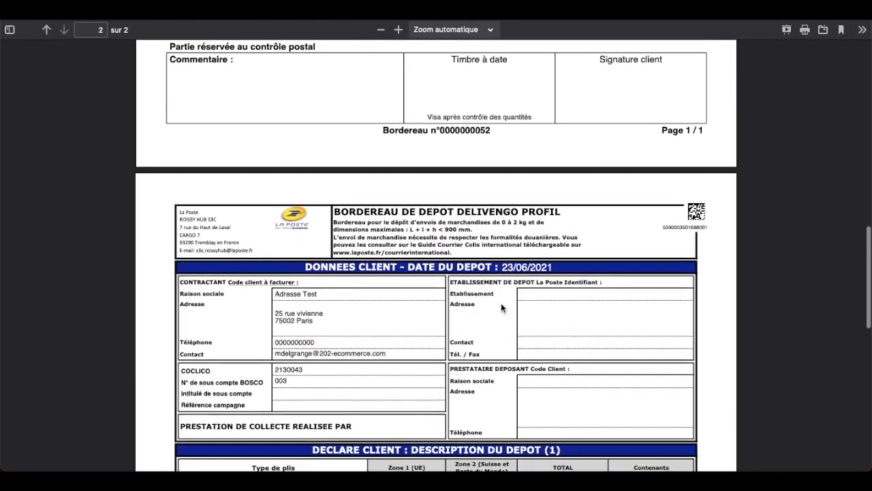
{"action": "scroll", "coordinate": [501, 304], "scroll_direction": "down", "scroll_amount": 10}
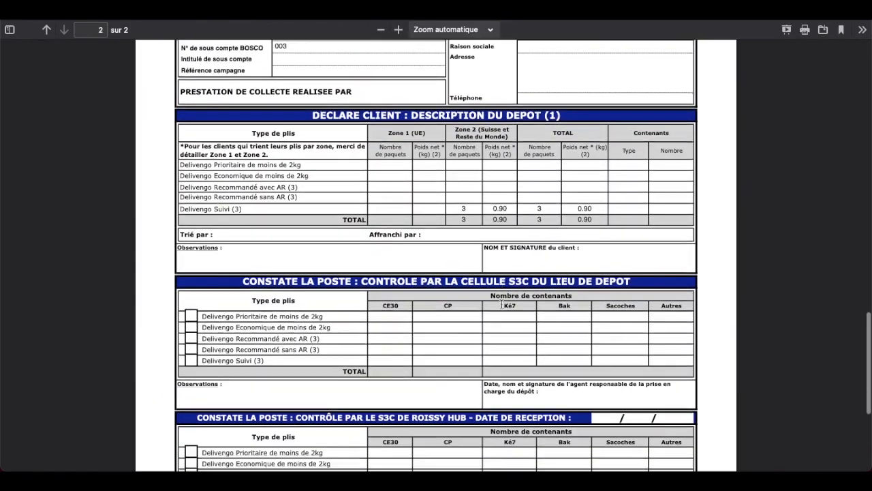